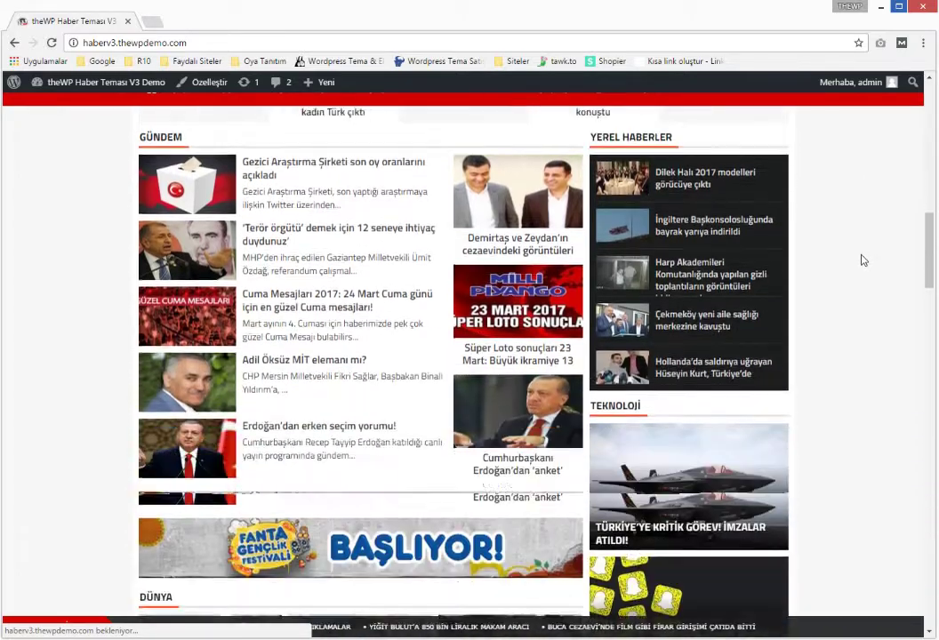
# - Look through the news theme demo homepage down to its lower sections and return to the beginning
pyautogui.scroll(-8, 861, 260)
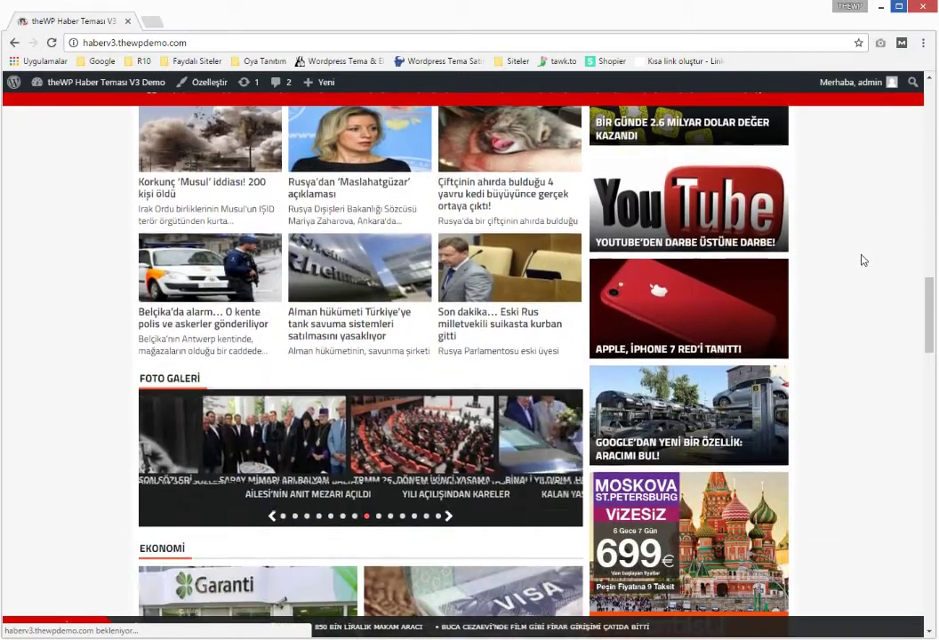
pyautogui.scroll(-6, 860, 260)
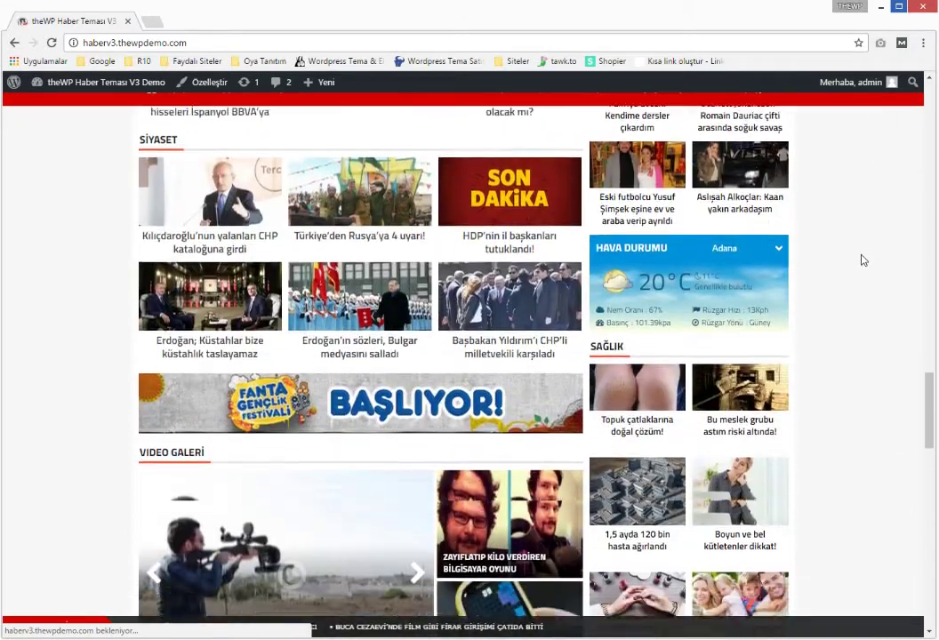
pyautogui.scroll(-7, 860, 259)
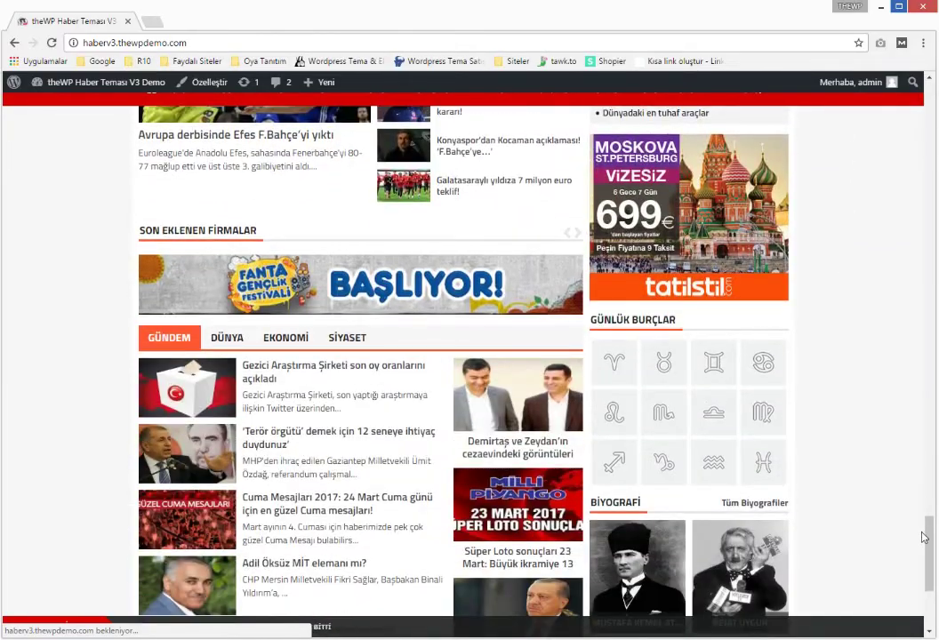
pyautogui.moveTo(928, 542); pyautogui.dragTo(924, 85)
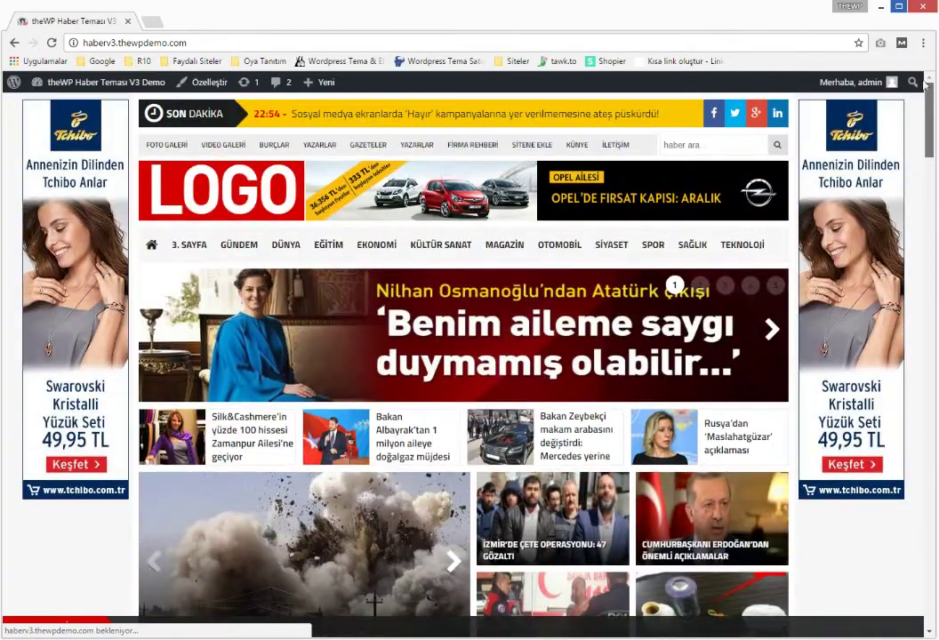
# - Switch to the desktop and extract the theHaberV3 and thewp.com.tr archives directly there
pyautogui.click(880, 6)
pyautogui.click(24, 296)
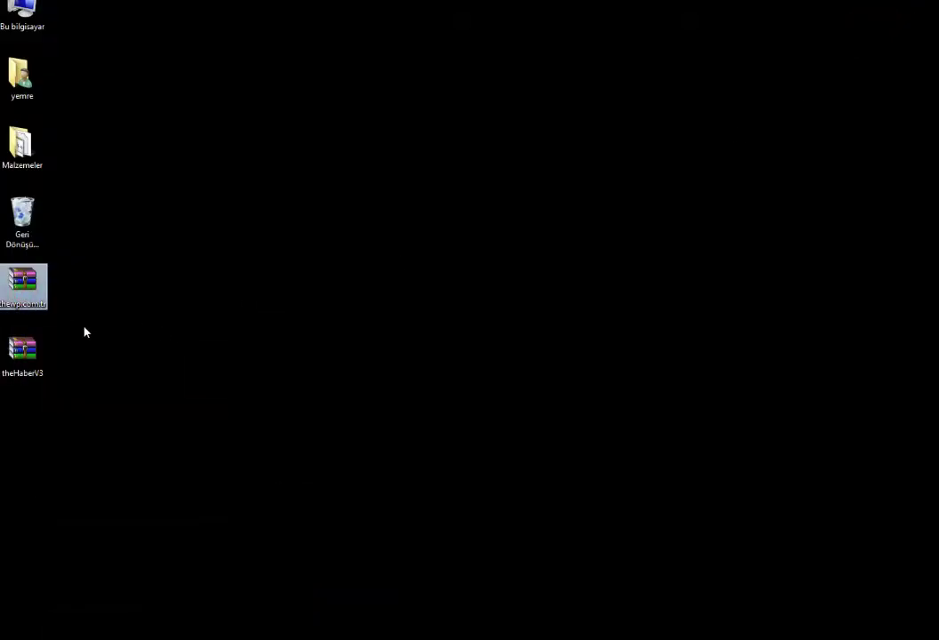
pyautogui.click(22, 351)
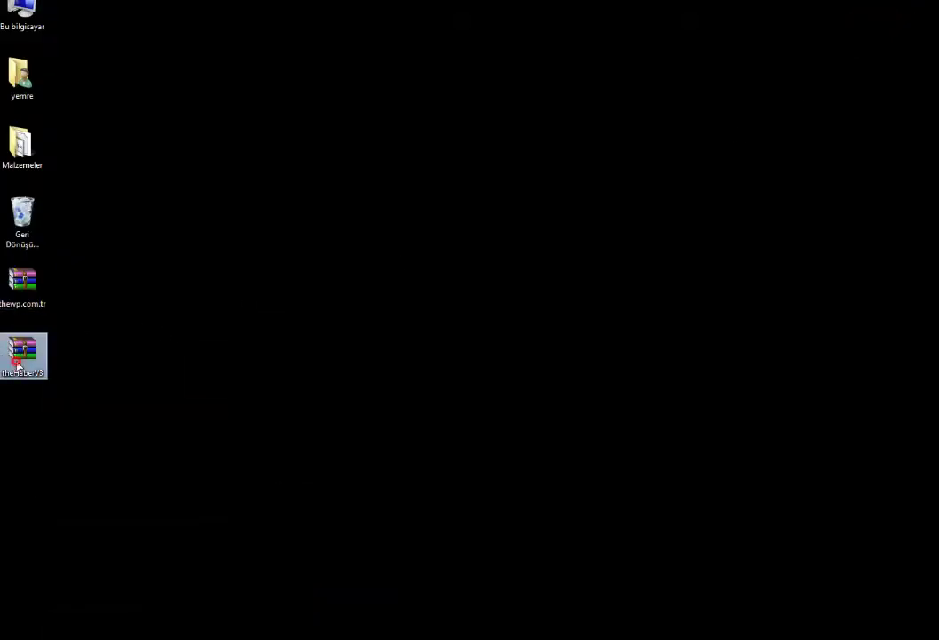
pyautogui.rightClick(21, 348)
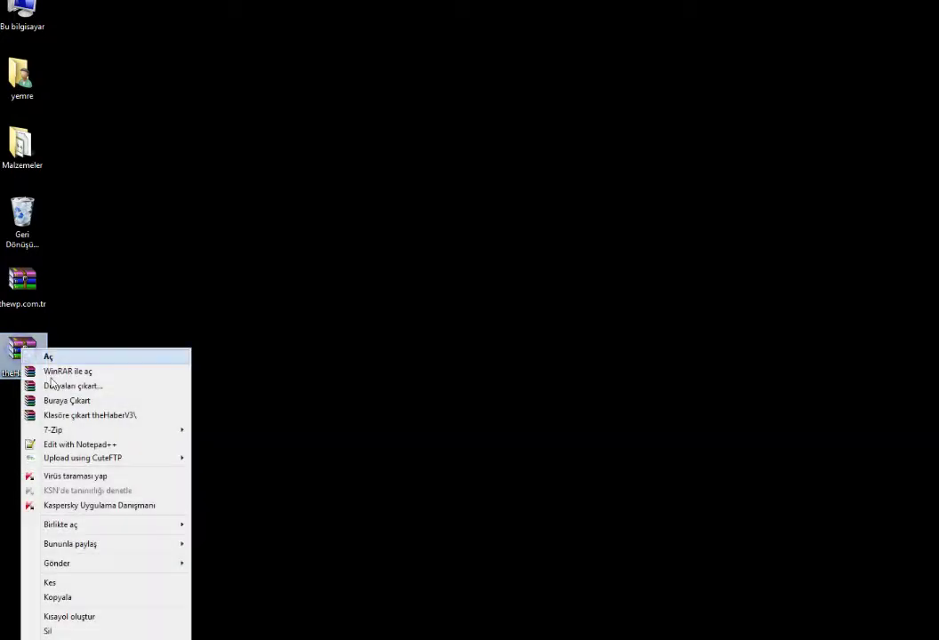
pyautogui.click(60, 402)
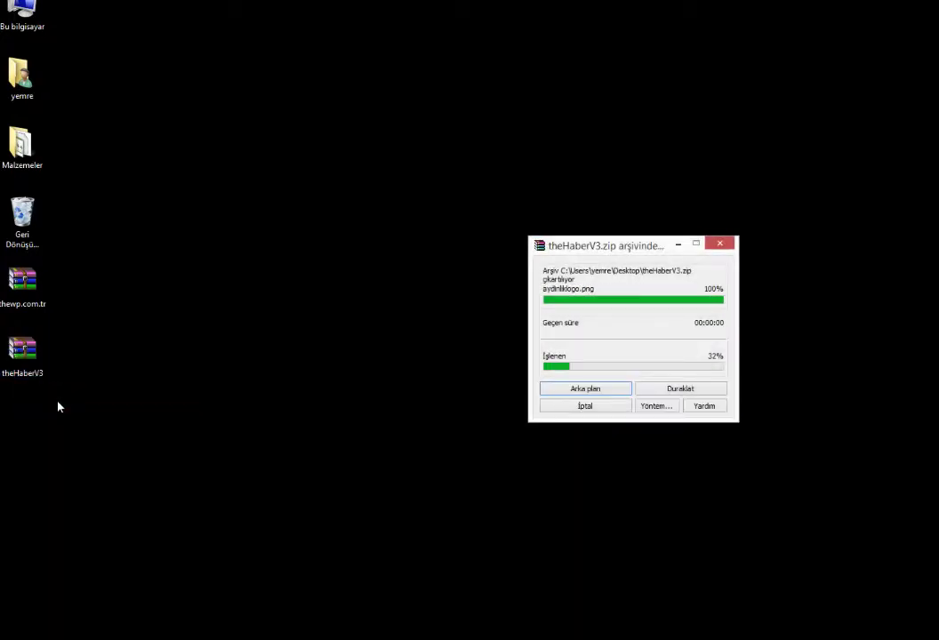
pyautogui.click(22, 283)
pyautogui.rightClick(25, 294)
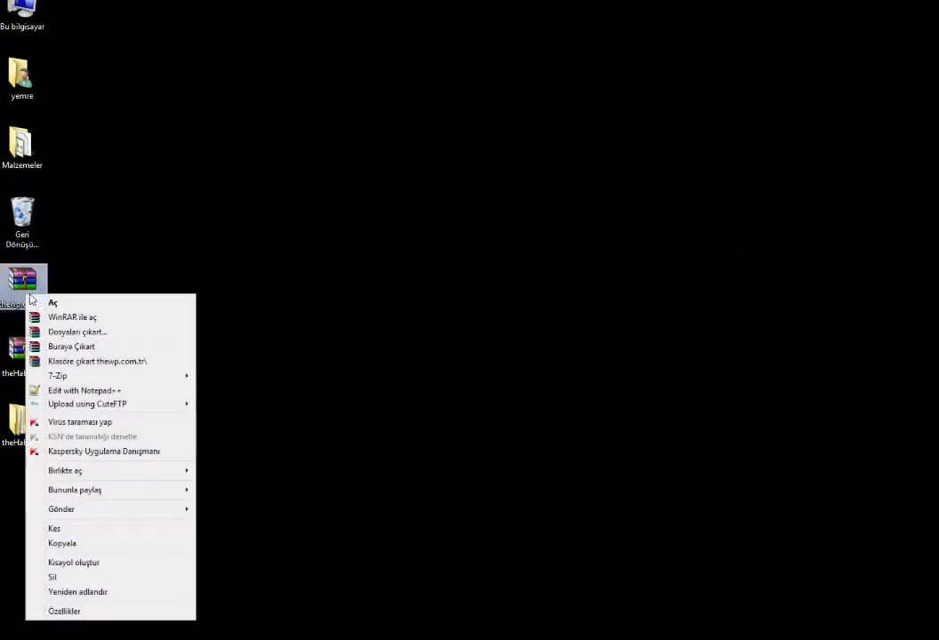
pyautogui.click(57, 346)
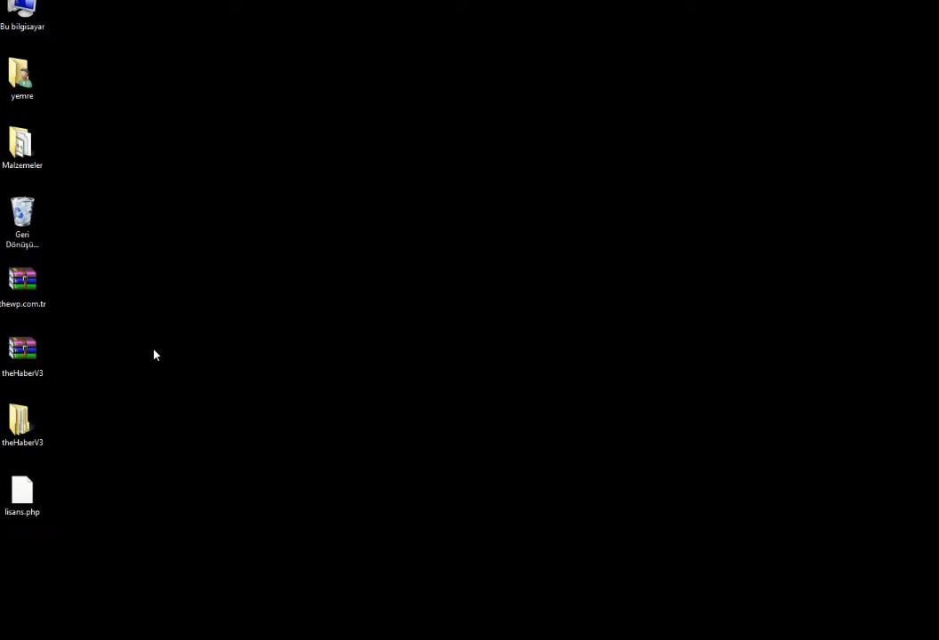
# - Move lisans.php from the desktop into the theHaberV3 theme folder inside theHaberV3 > TEMA
pyautogui.click(22, 493)
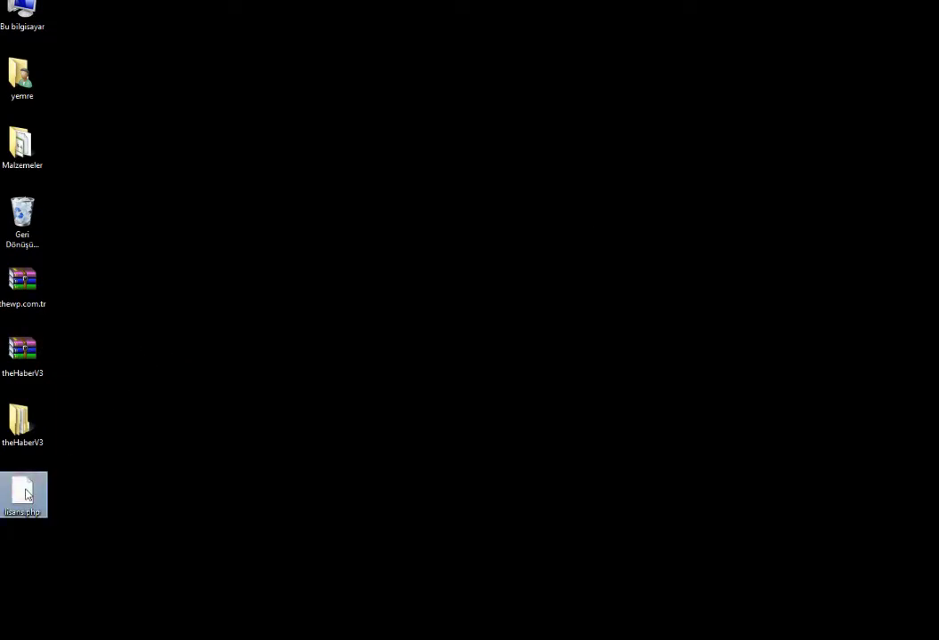
pyautogui.doubleClick(23, 424)
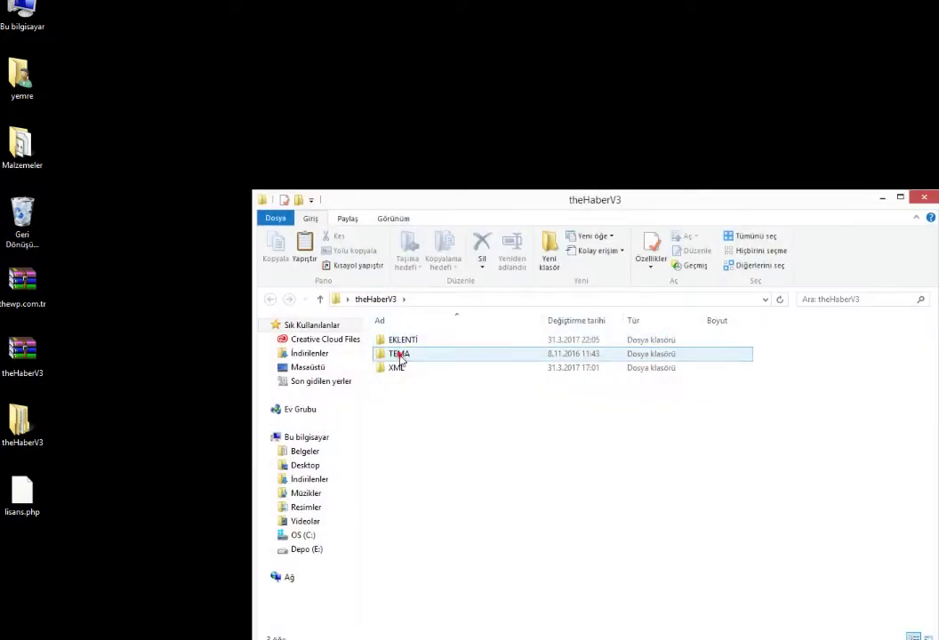
pyautogui.doubleClick(398, 354)
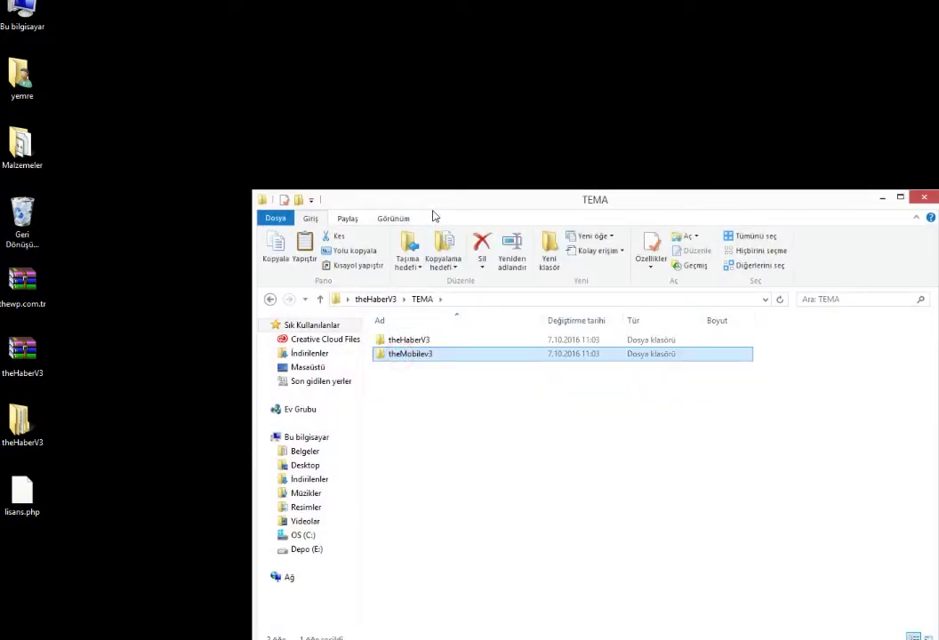
pyautogui.moveTo(429, 201); pyautogui.dragTo(400, 156)
pyautogui.keyDown('ctrl'); pyautogui.click(392, 302); pyautogui.keyUp('ctrl')
pyautogui.click(393, 299)
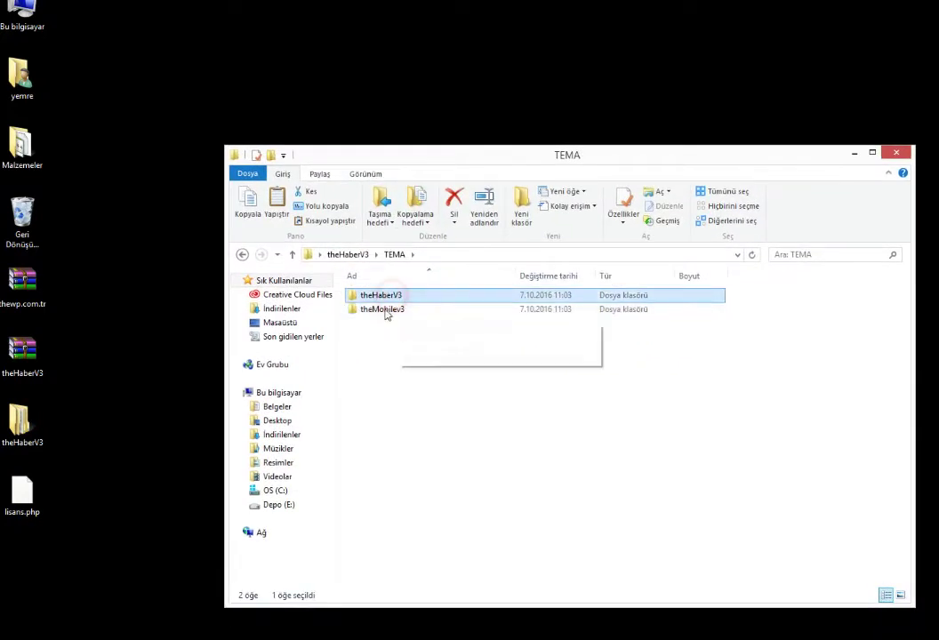
pyautogui.doubleClick(396, 300)
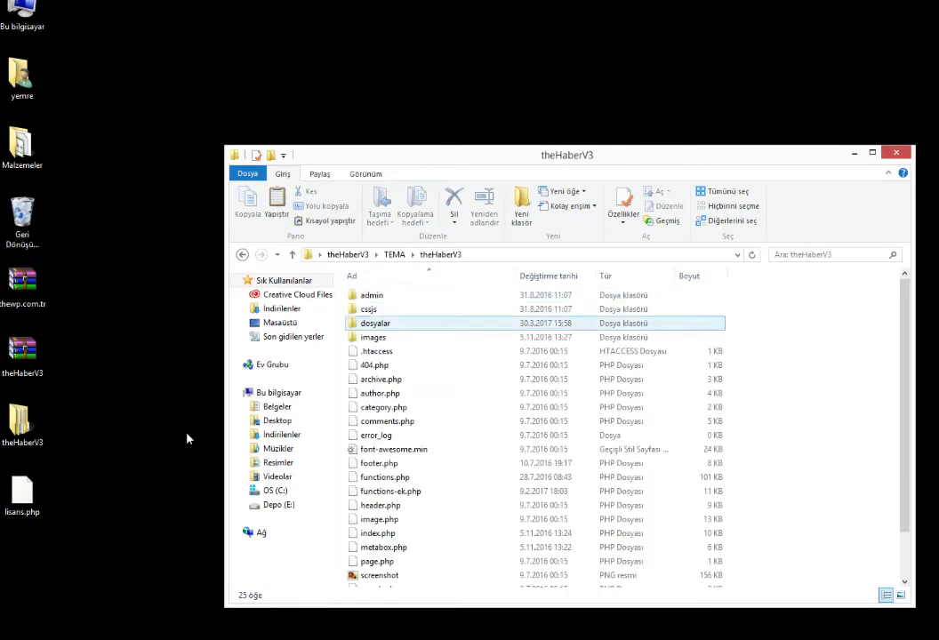
pyautogui.moveTo(23, 494); pyautogui.dragTo(440, 474)
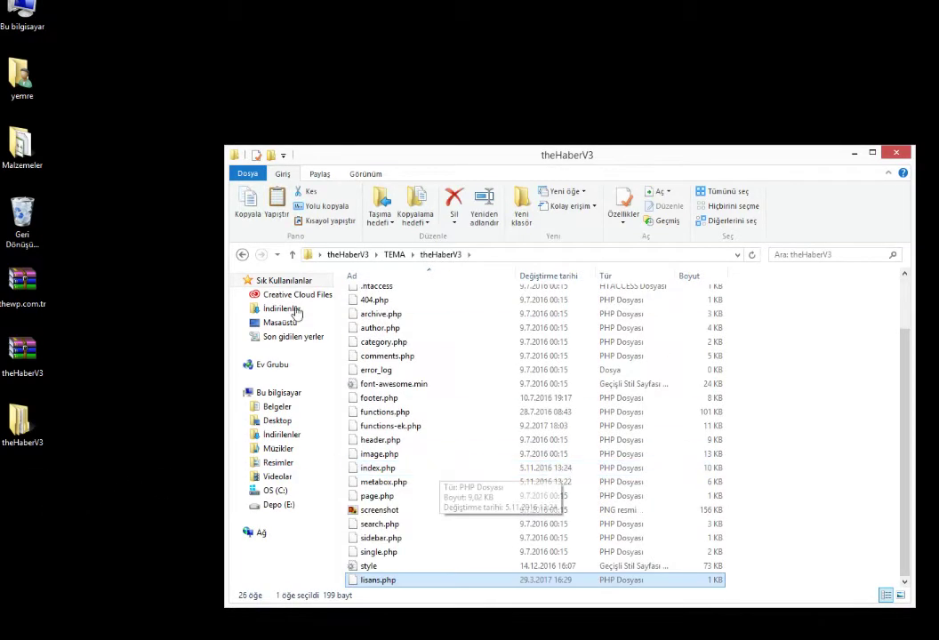
# - Compress the theMobilev3 folder inside TEMA into theMobilev3.zip with 7-Zip
pyautogui.click(244, 255)
pyautogui.click(392, 309)
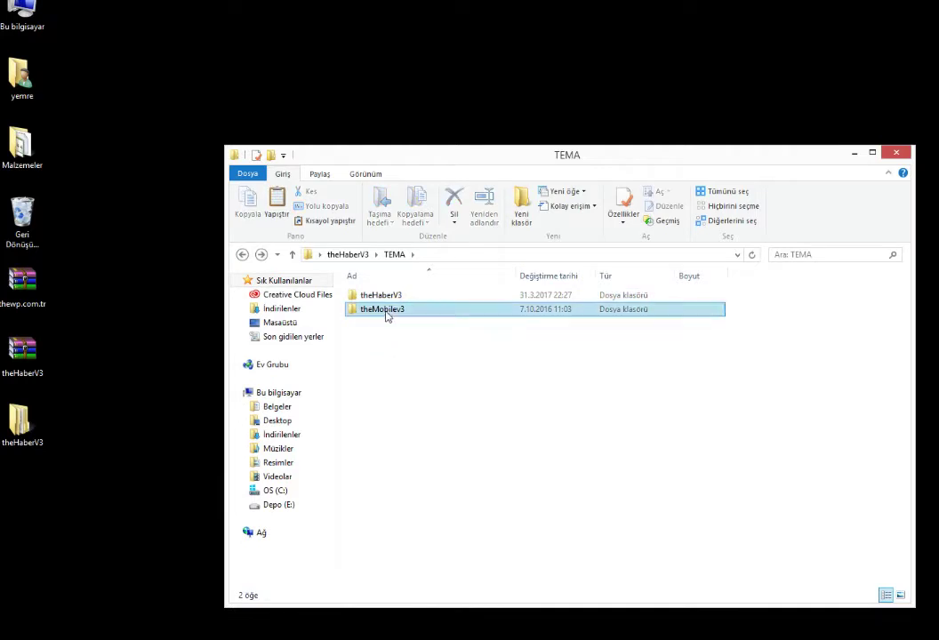
pyautogui.rightClick(384, 311)
pyautogui.moveTo(423, 365)
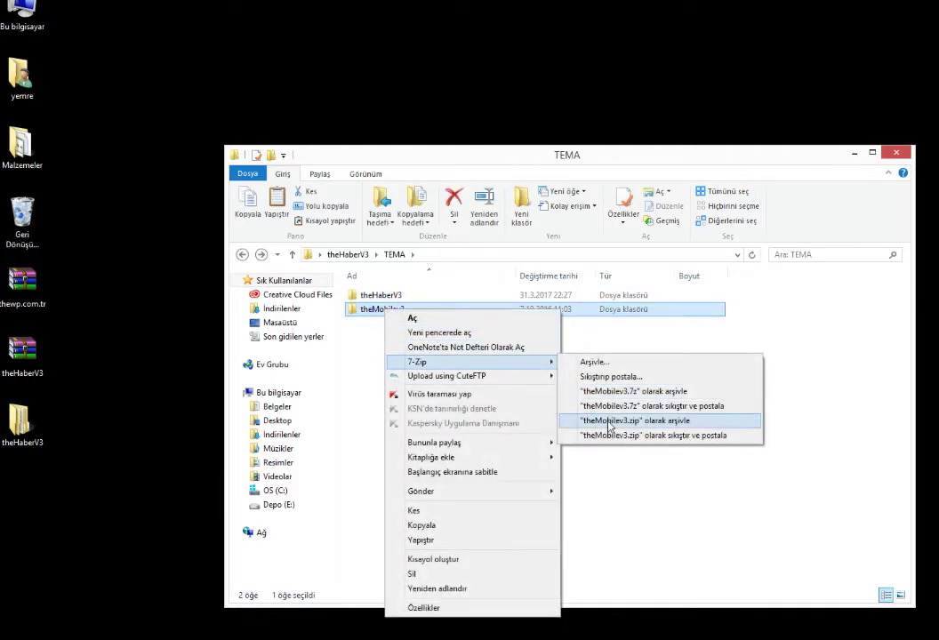
pyautogui.click(612, 418)
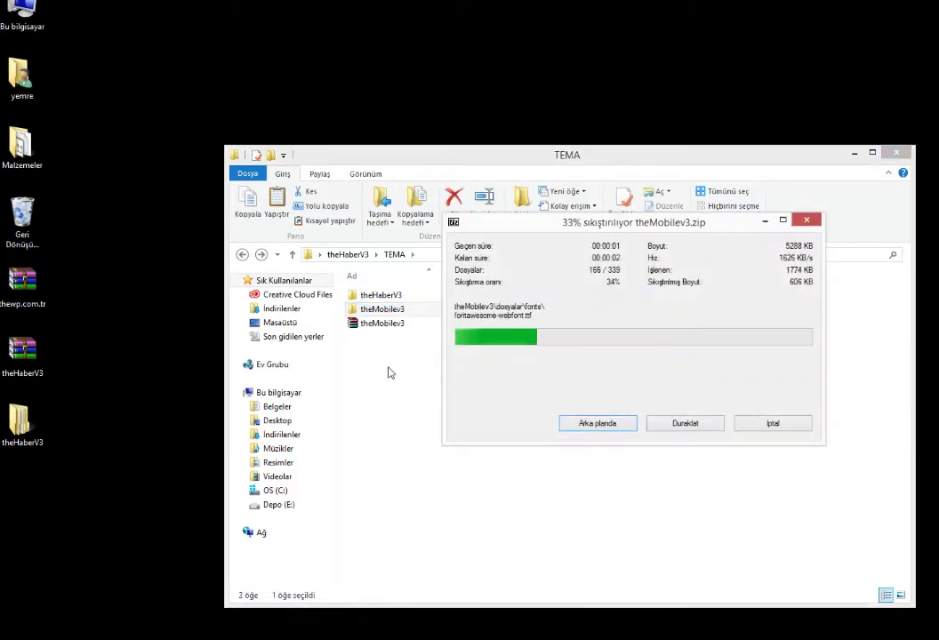
# - Compress the theHaberV3 folder inside TEMA into theHaberV3.zip with 7-Zip, then close the folder window
pyautogui.click(388, 297)
pyautogui.rightClick(388, 297)
pyautogui.moveTo(418, 348)
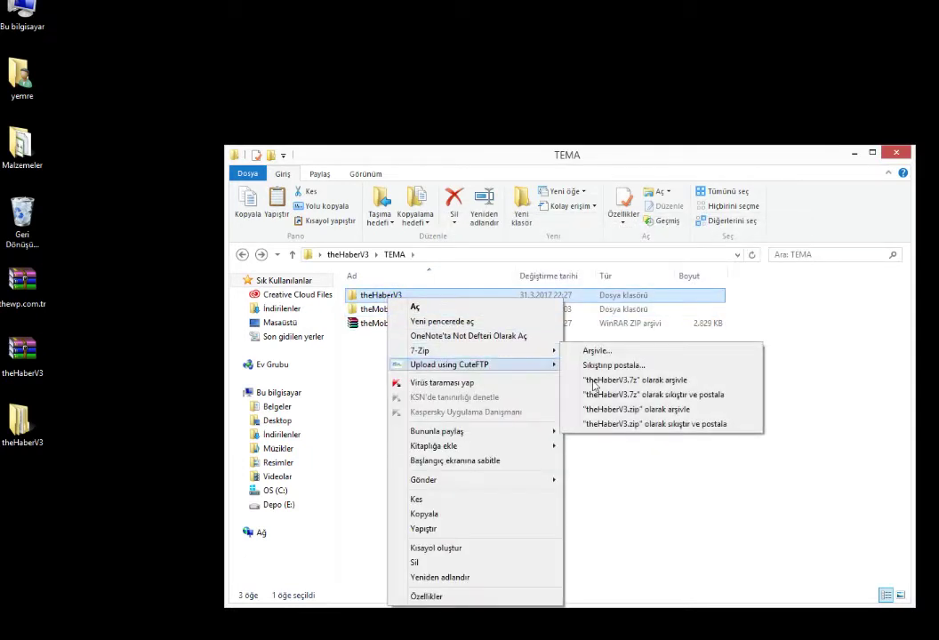
pyautogui.click(601, 411)
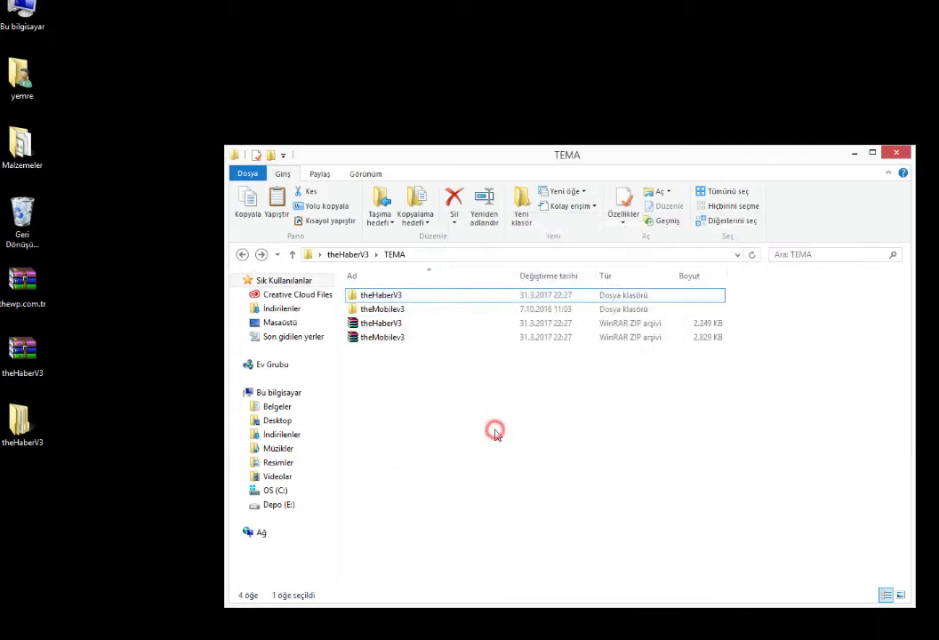
pyautogui.click(896, 156)
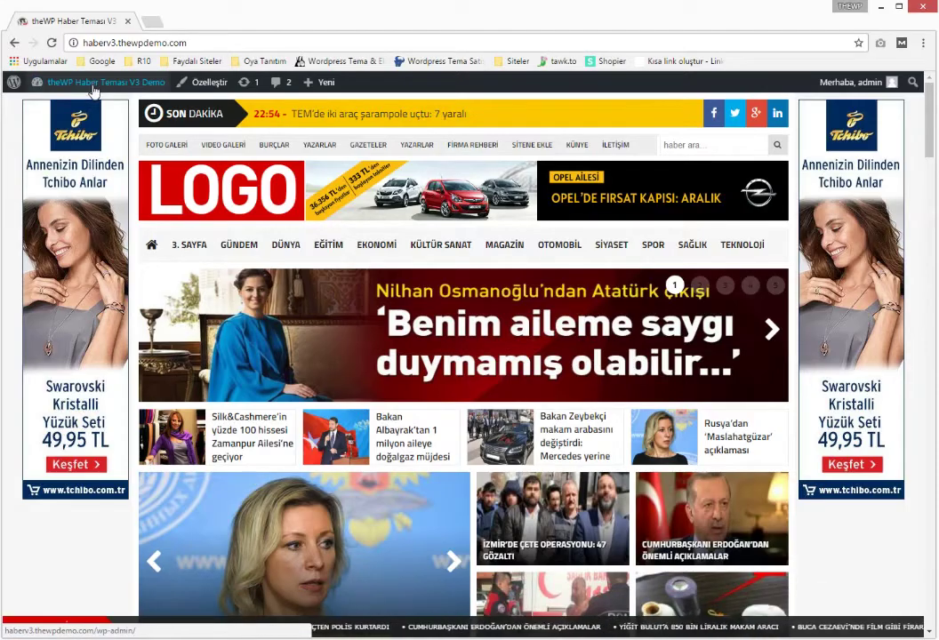
# - Open the WordPress admin dashboard of the demo site and bring up the theme upload form
pyautogui.click(94, 82)
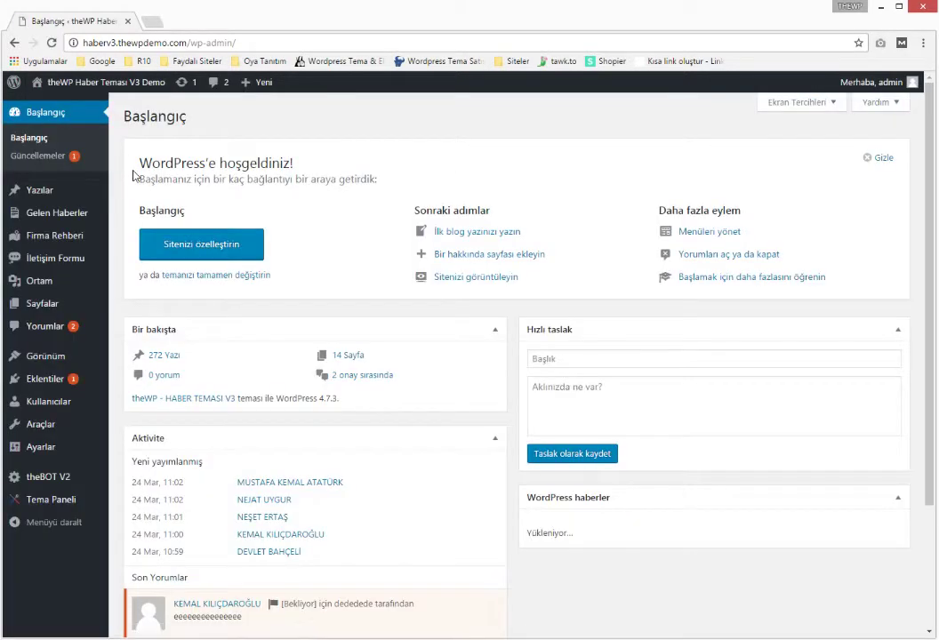
pyautogui.click(50, 356)
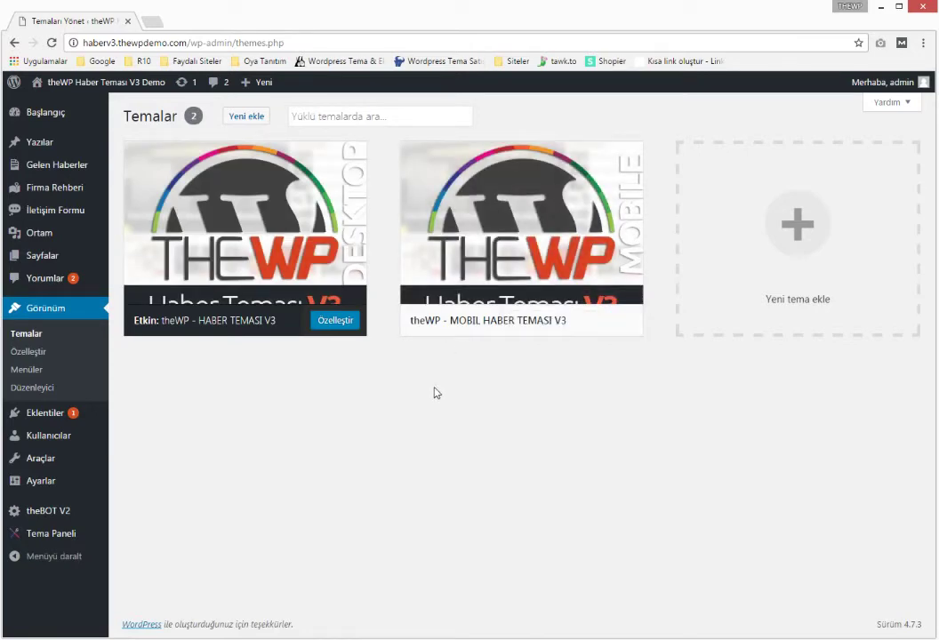
pyautogui.click(256, 115)
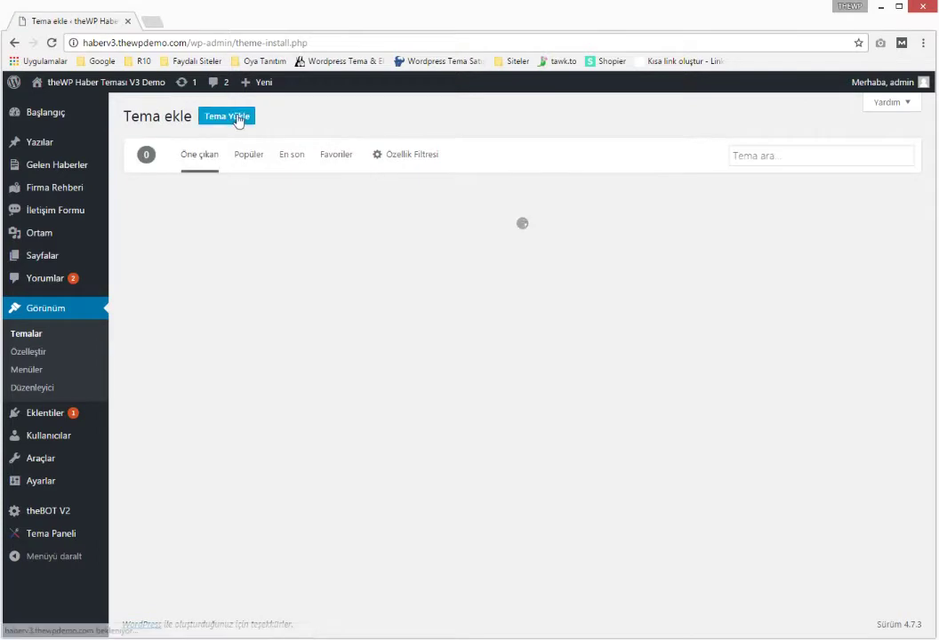
pyautogui.click(237, 116)
# - Choose theHaberV3.zip from the desktop's theHaberV3 > TEMA folder as the theme file for upload
pyautogui.click(433, 238)
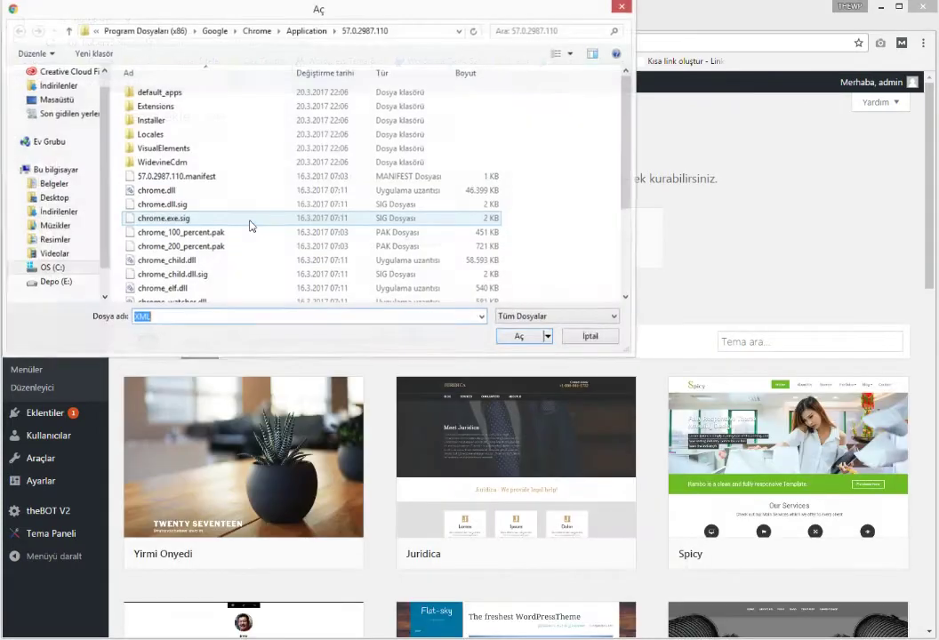
pyautogui.click(63, 99)
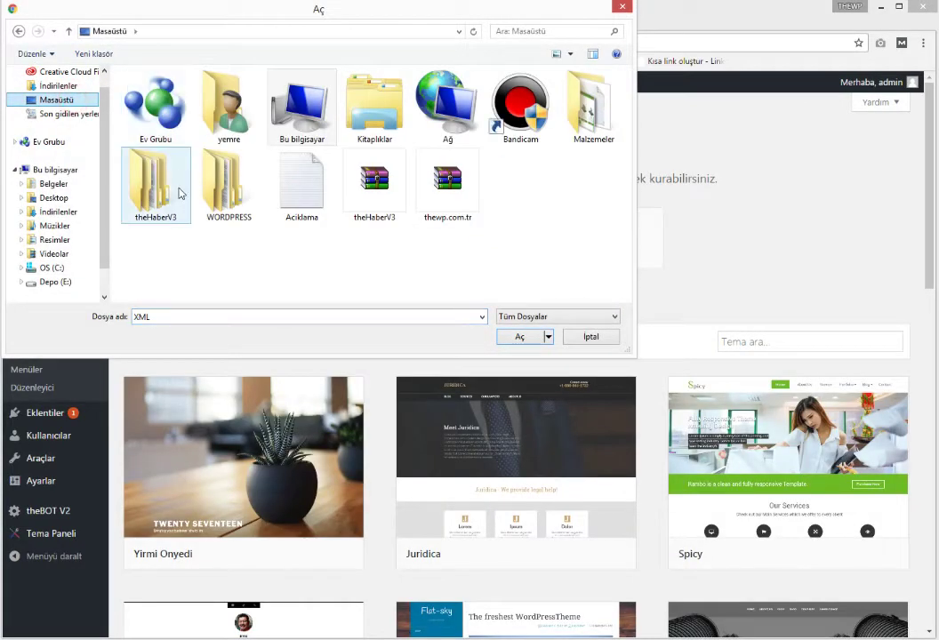
pyautogui.doubleClick(158, 184)
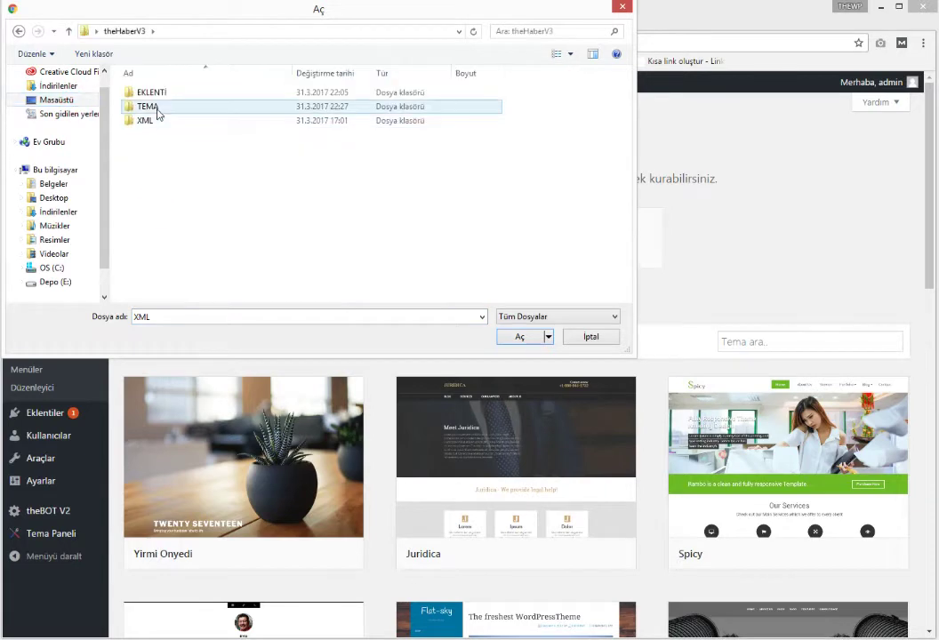
pyautogui.doubleClick(158, 108)
pyautogui.click(157, 120)
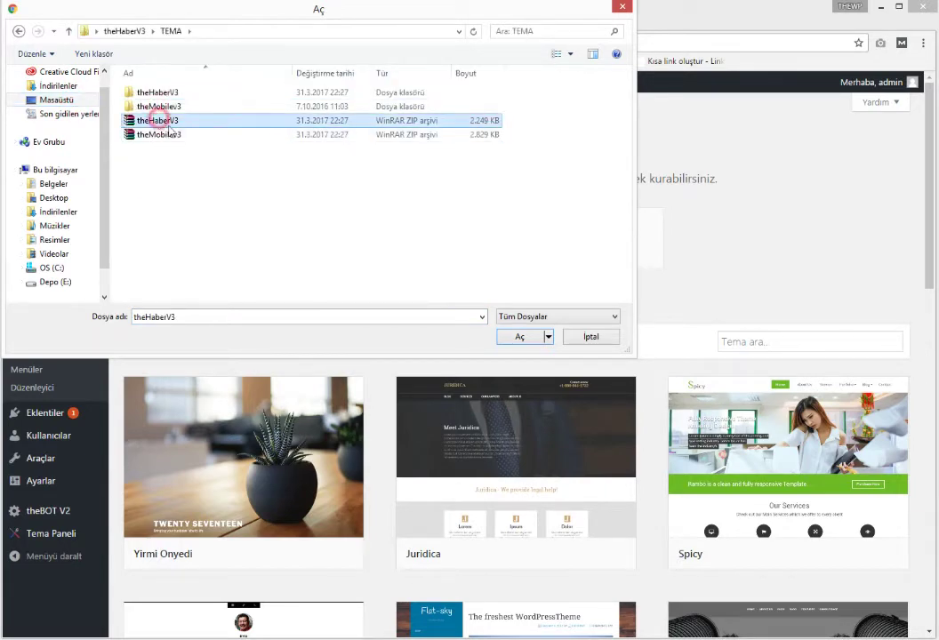
pyautogui.click(520, 337)
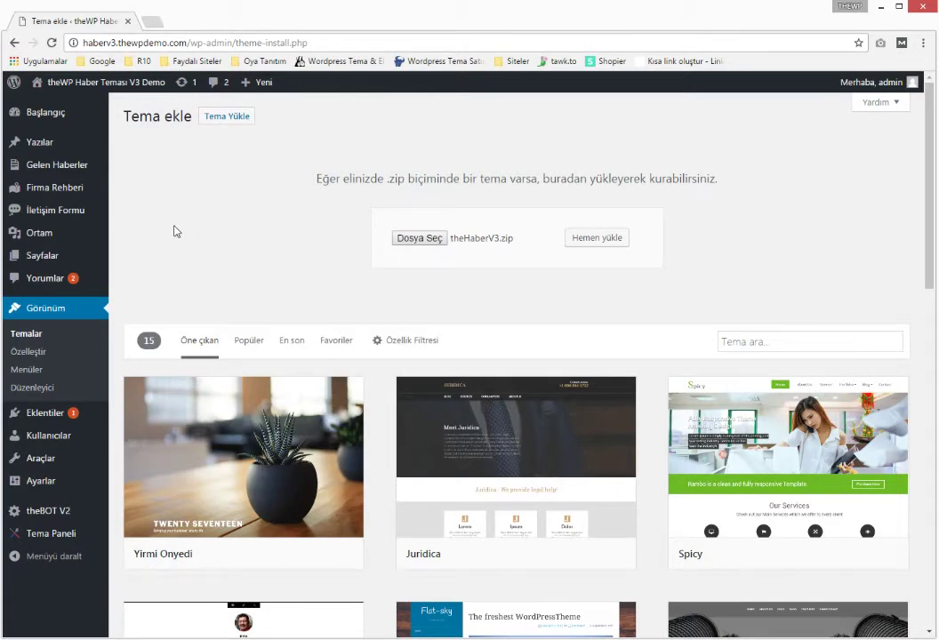
# - Replace the chosen theme file with theMobilev3.zip from the TEMA folder
pyautogui.click(417, 243)
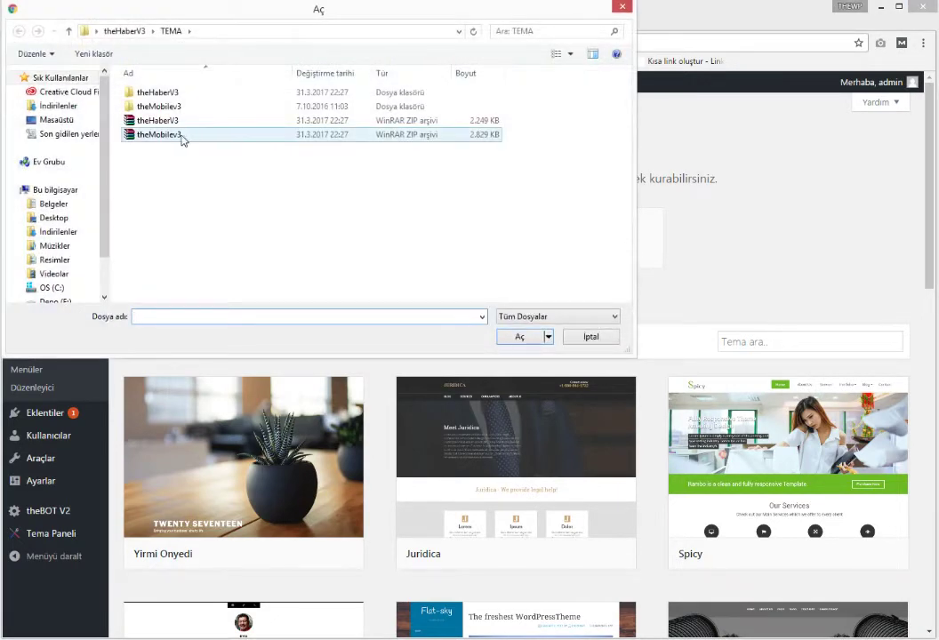
pyautogui.click(174, 140)
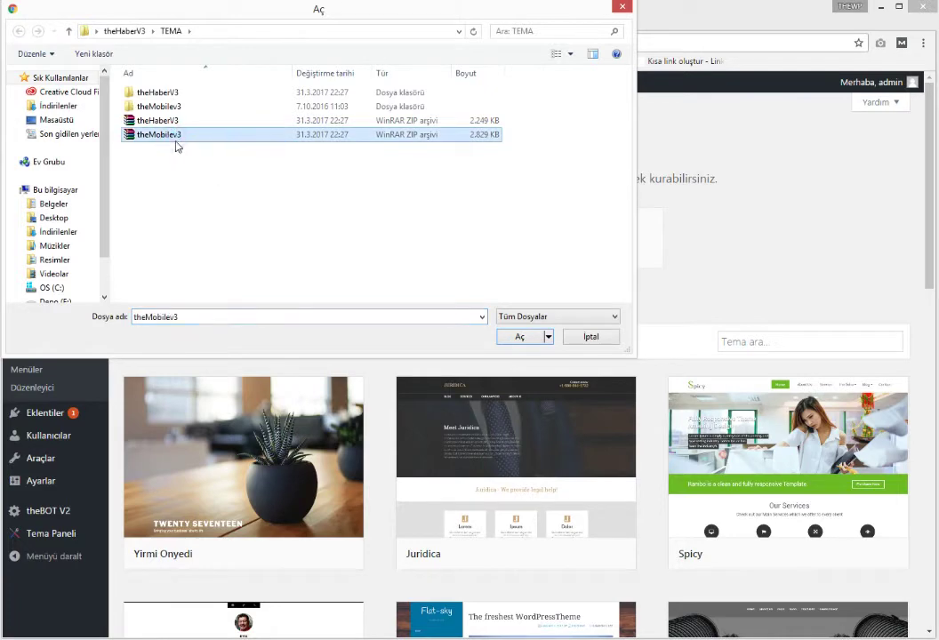
pyautogui.click(514, 338)
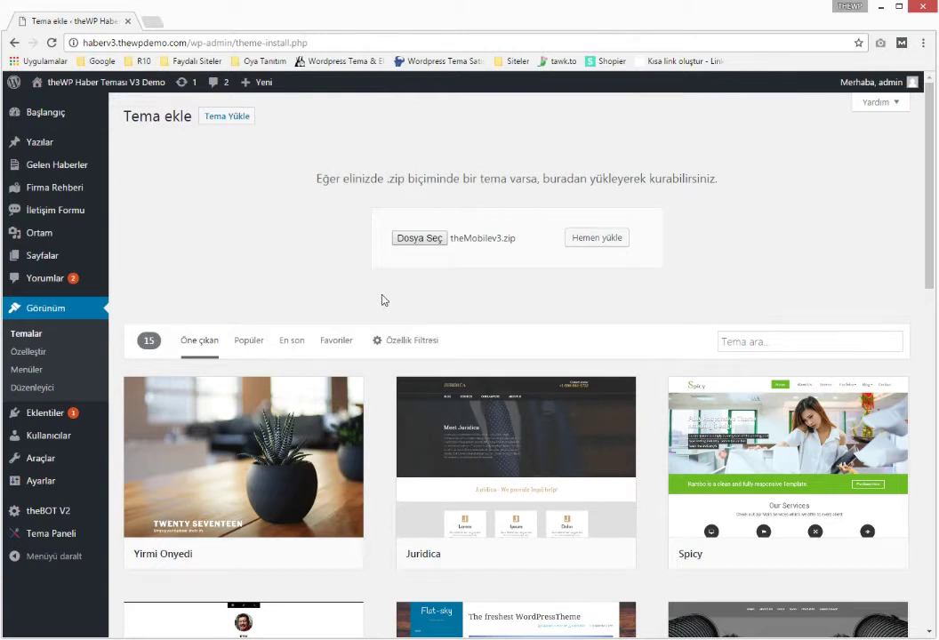
# - Open the Add Plugins page (Eklenti ekle) and bring up the plugin upload form
pyautogui.moveTo(55, 419)
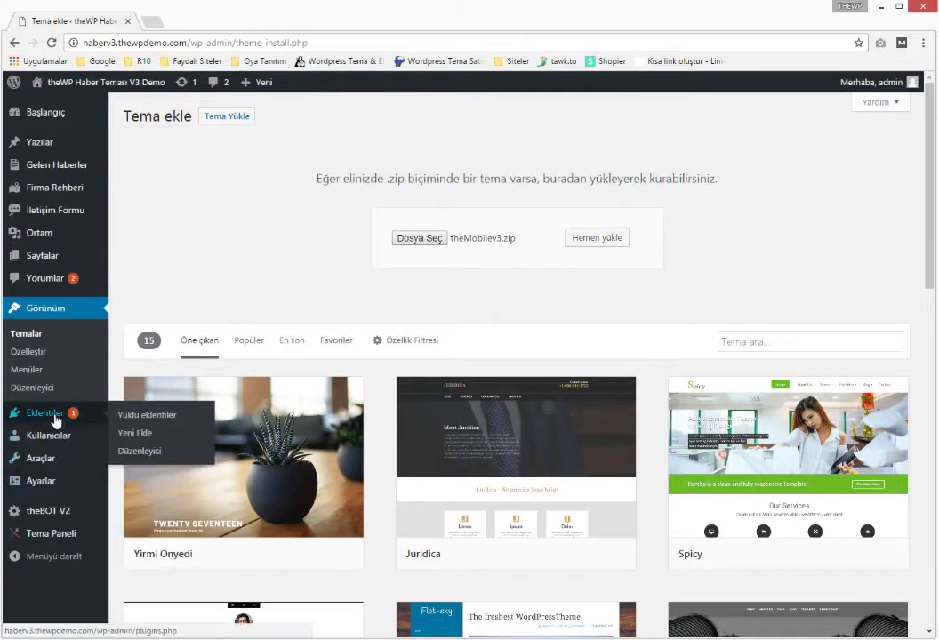
pyautogui.click(135, 433)
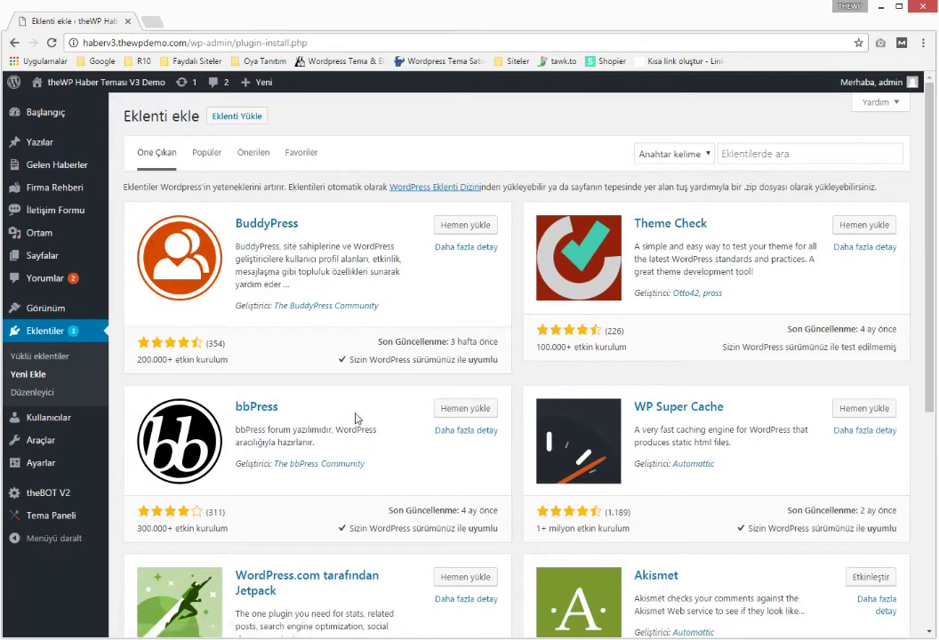
pyautogui.click(237, 116)
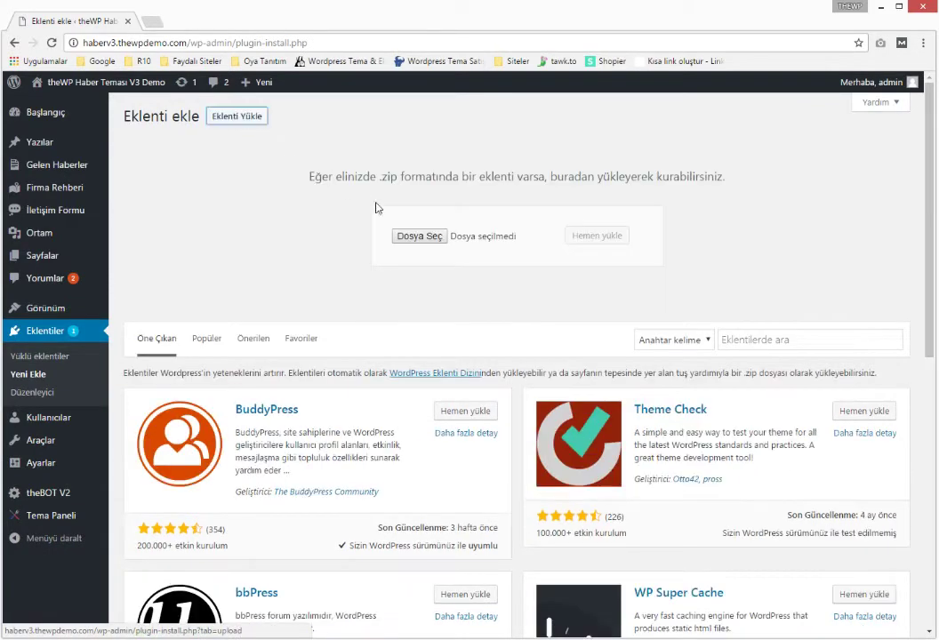
# - Choose haberBotV2.zip from the theHaberV3 > EKLENTİ folder as the plugin file for upload
pyautogui.click(419, 238)
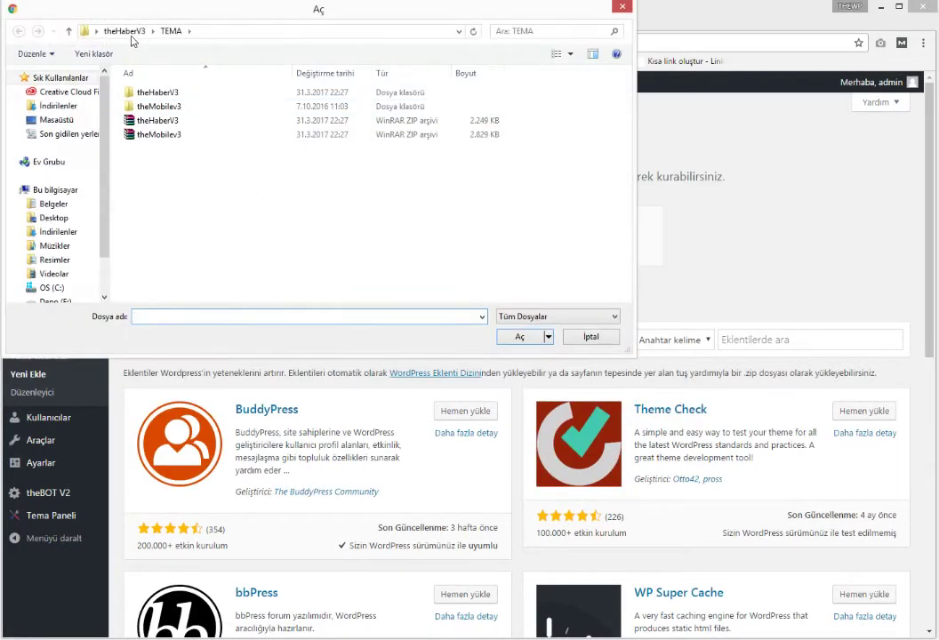
pyautogui.click(124, 31)
pyautogui.doubleClick(162, 92)
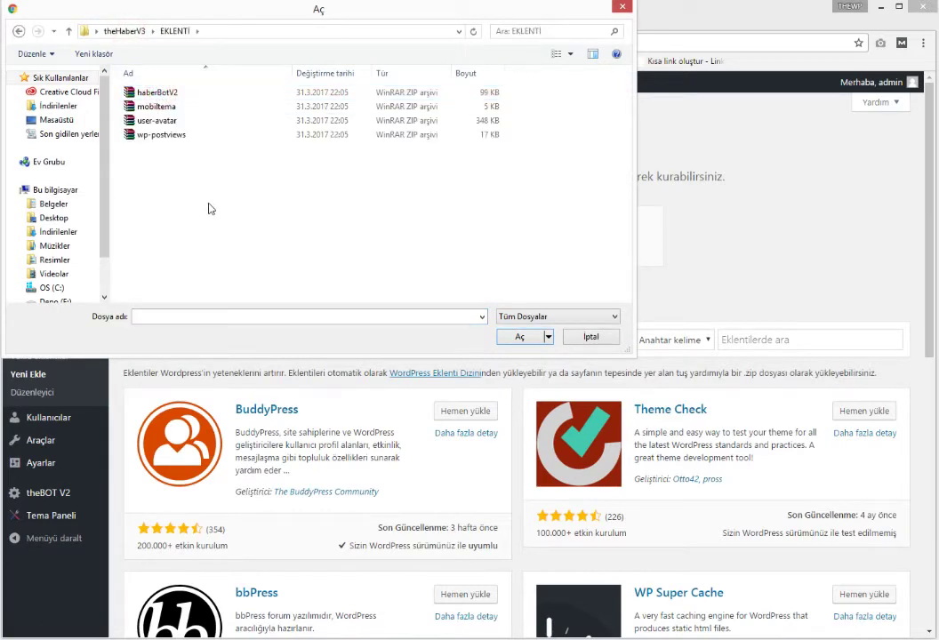
pyautogui.click(168, 92)
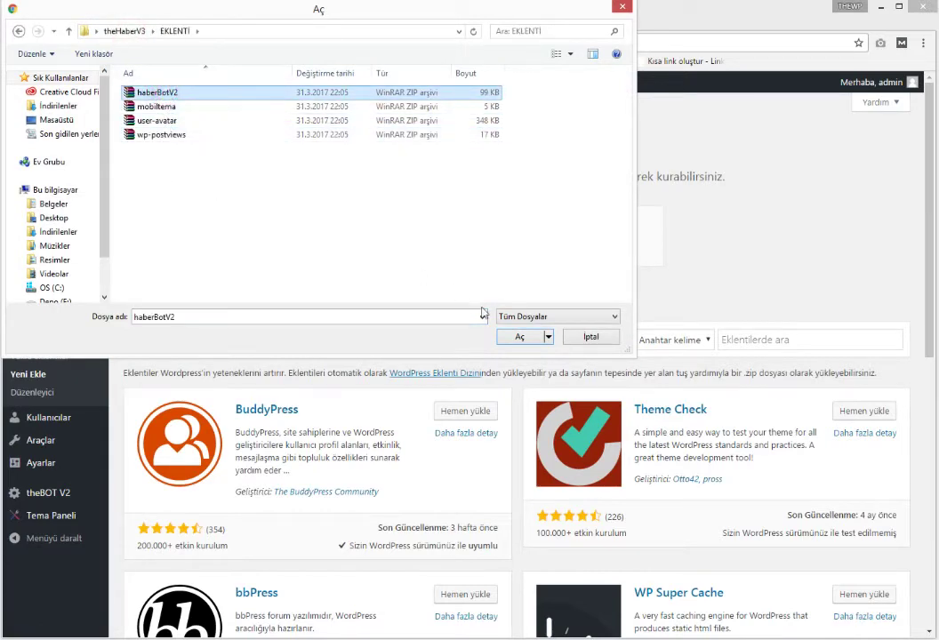
pyautogui.click(516, 337)
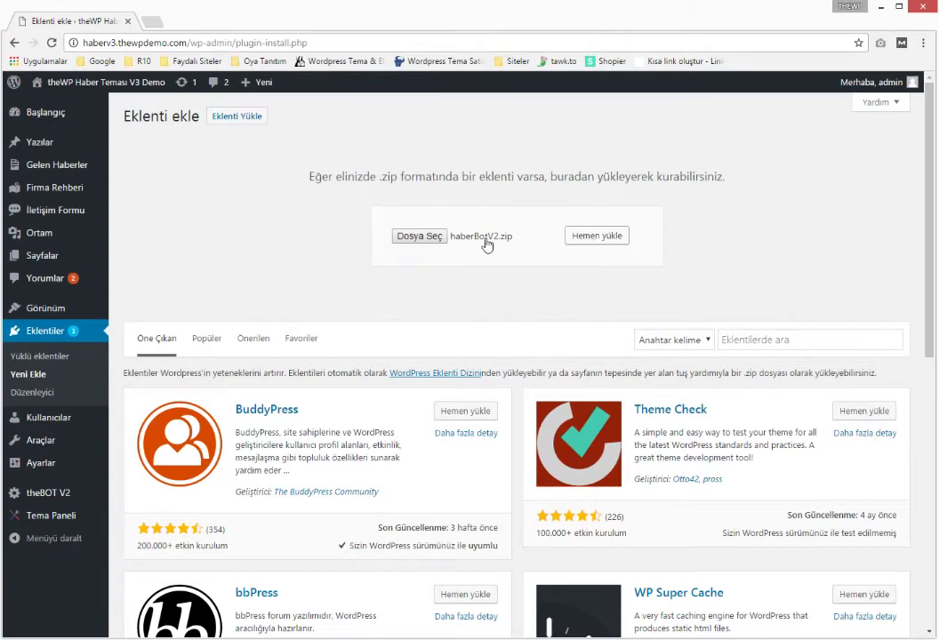
# - Replace the chosen plugin file with mobiltema.zip, then open the list of installed plugins
pyautogui.click(418, 236)
pyautogui.click(169, 106)
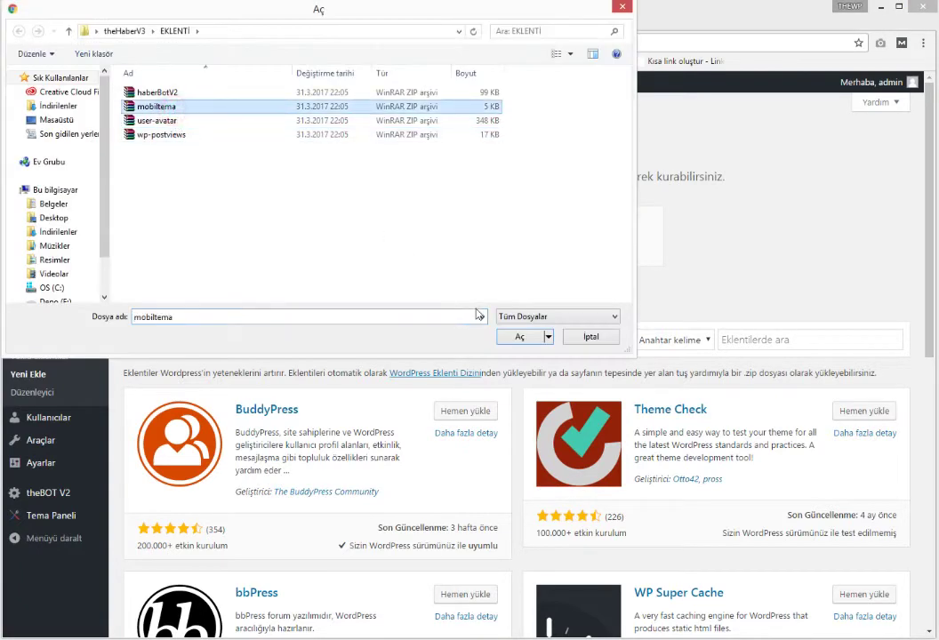
pyautogui.click(509, 338)
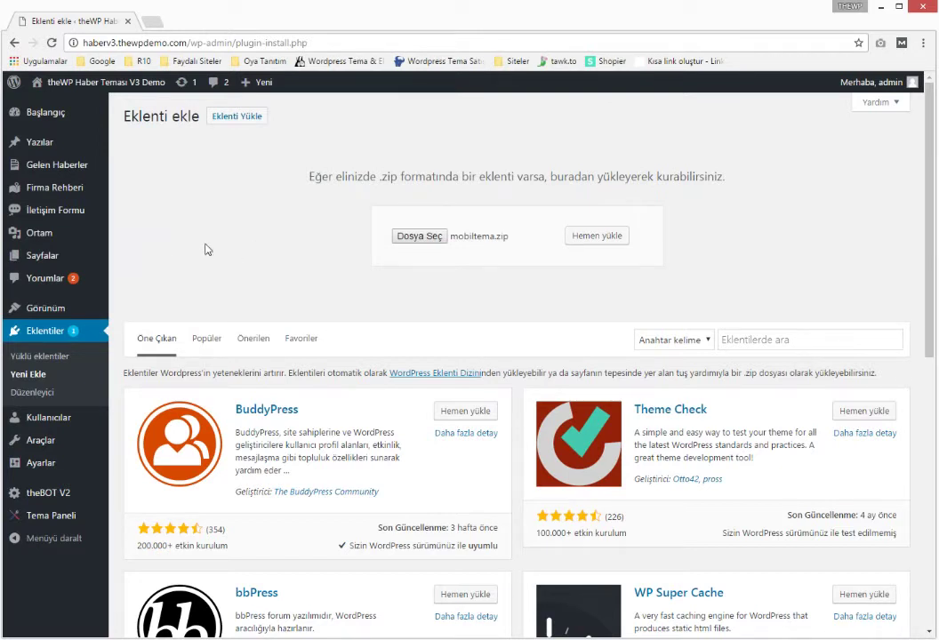
pyautogui.click(35, 354)
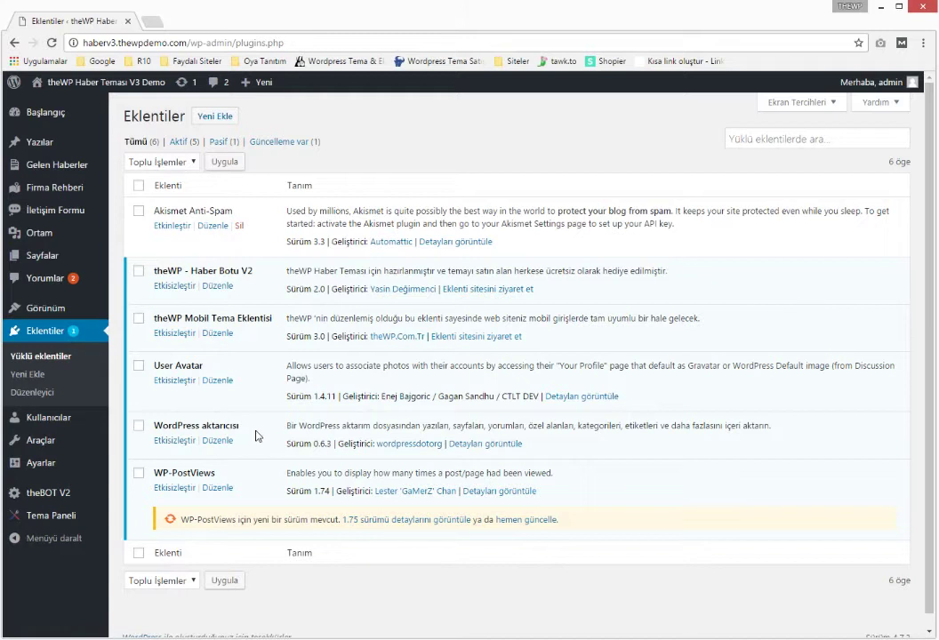
# - Open the import tools (İçe Aktar) and run the WordPress importer
pyautogui.moveTo(58, 441)
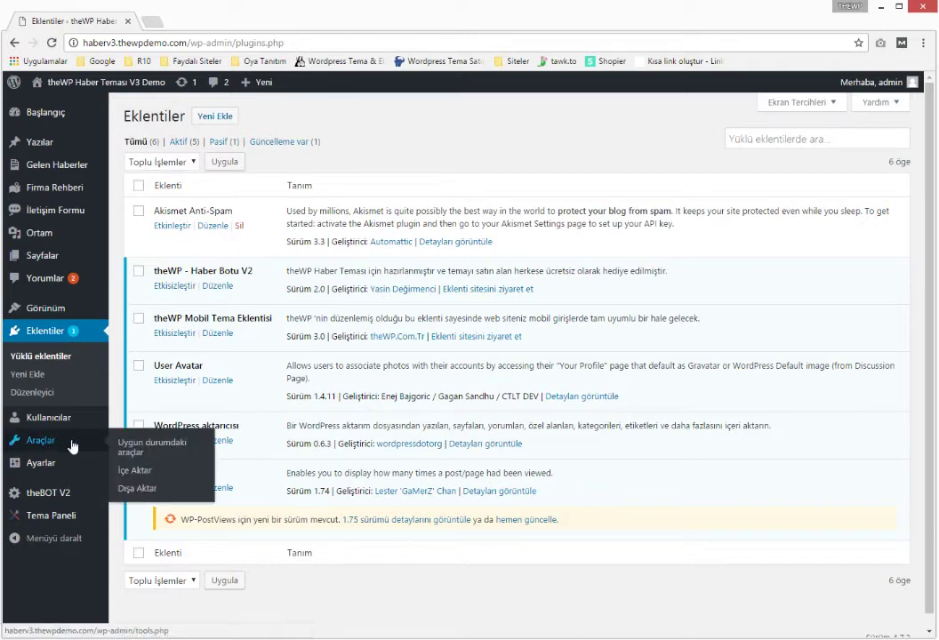
pyautogui.click(134, 469)
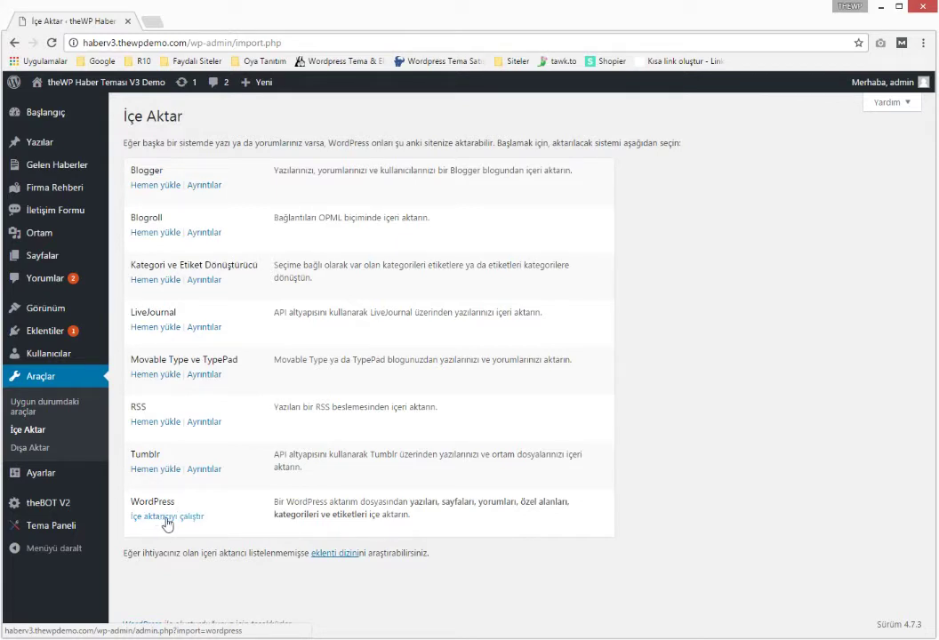
pyautogui.click(151, 518)
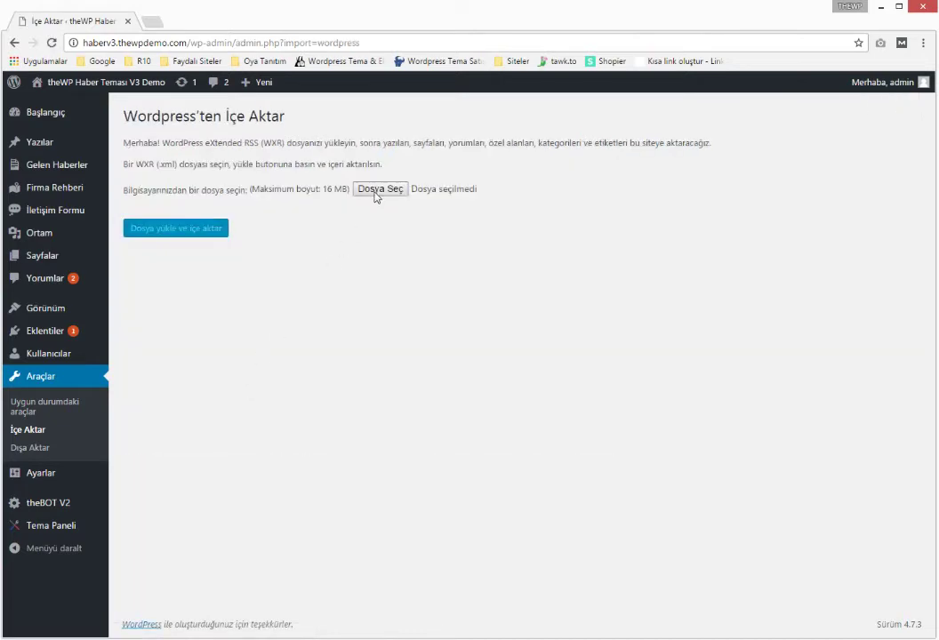
# - Upload XML-Tumicerik from the theHaberV3 > XML folder as the WordPress import file
pyautogui.click(375, 189)
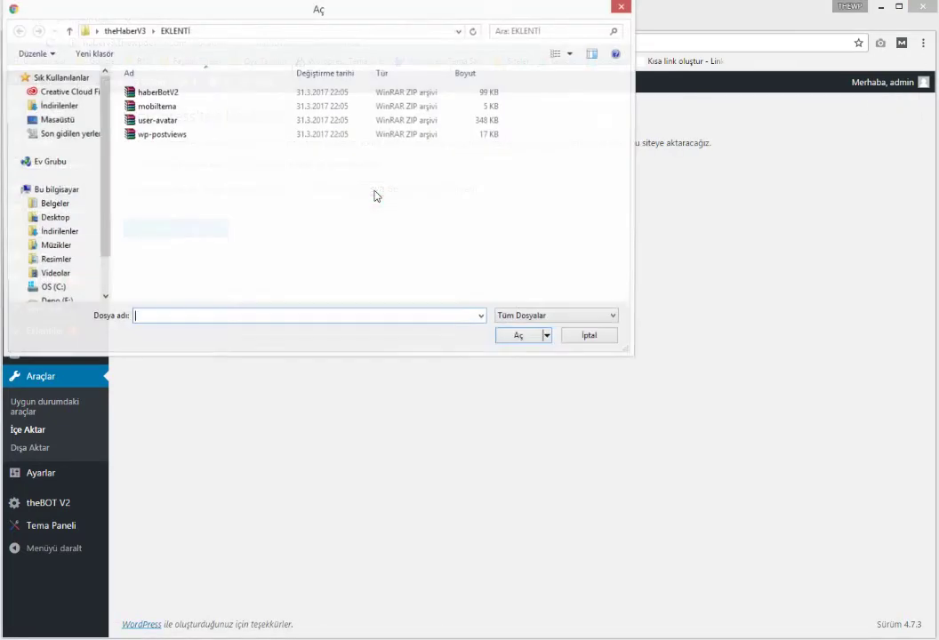
pyautogui.click(122, 32)
pyautogui.doubleClick(145, 120)
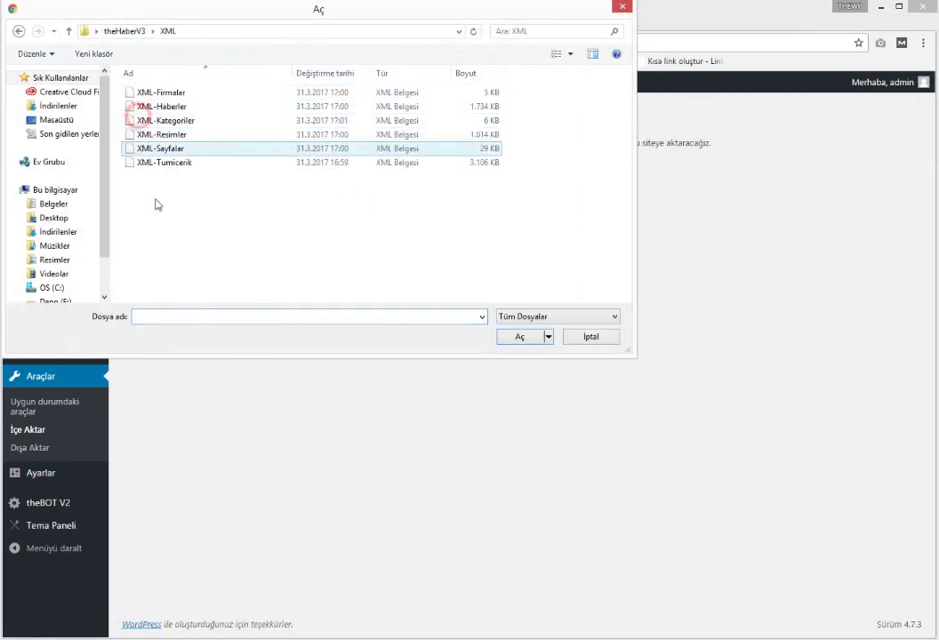
pyautogui.click(151, 162)
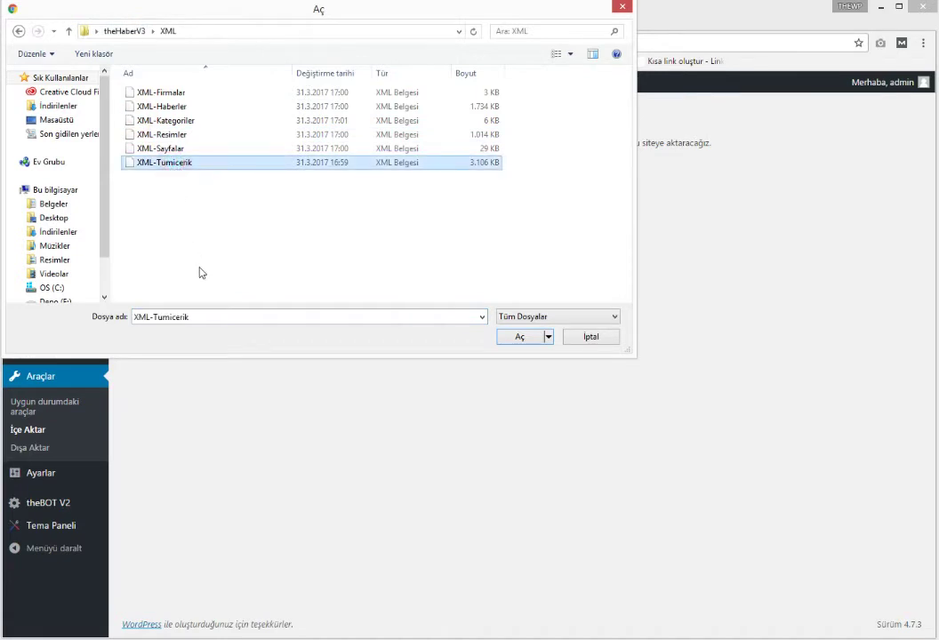
pyautogui.click(520, 337)
pyautogui.click(175, 228)
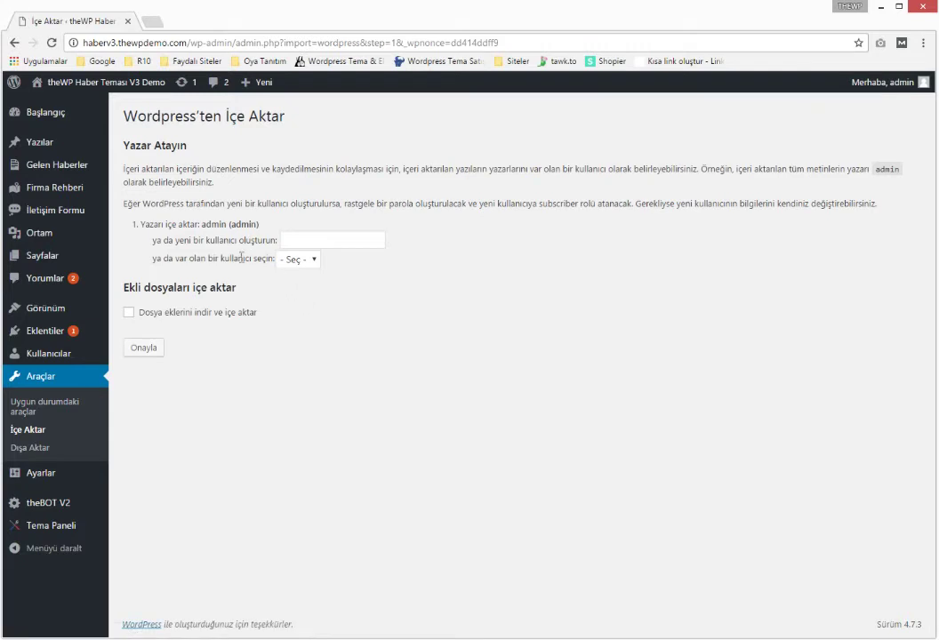
# - Assign the imported content's author to an existing user and enable downloading and importing file attachments
pyautogui.click(295, 261)
pyautogui.click(302, 288)
pyautogui.click(297, 289)
pyautogui.click(129, 313)
# - Open the theme panel (Tema Paneli) and review its general site settings from the logo fields through the Haber Gönder option
pyautogui.moveTo(73, 505)
pyautogui.click(62, 529)
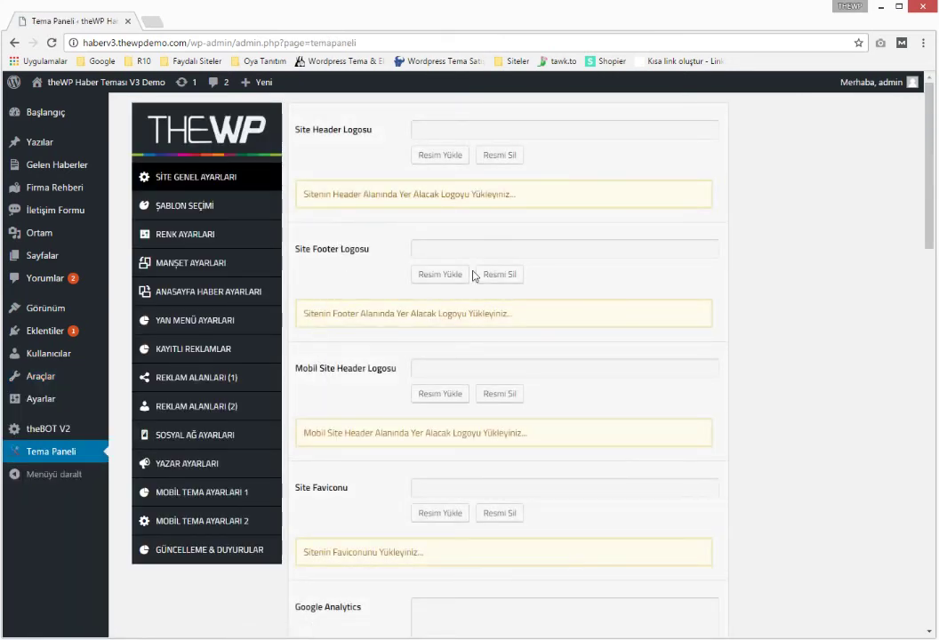
pyautogui.scroll(-4, 325, 345)
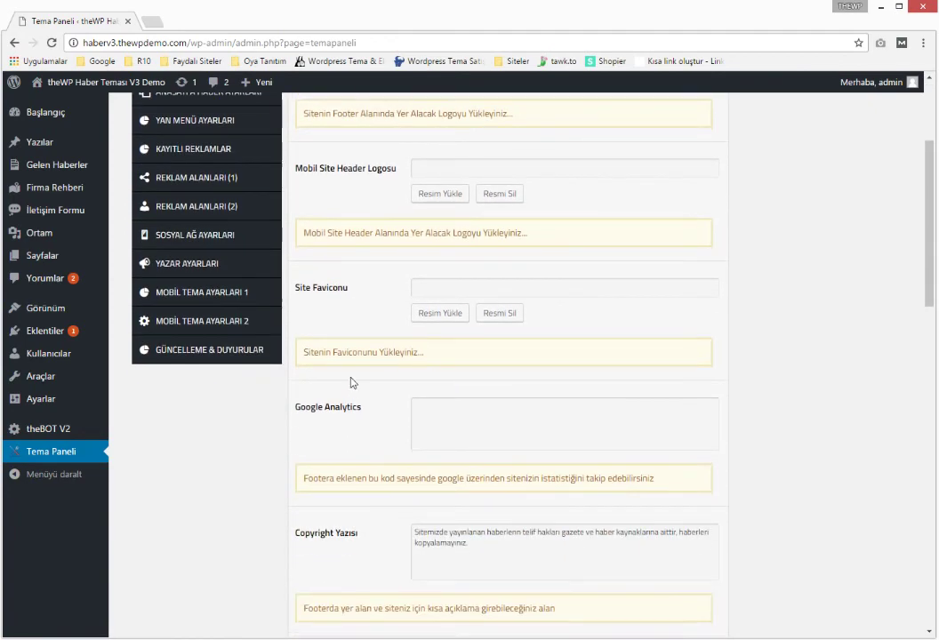
pyautogui.scroll(-3, 355, 395)
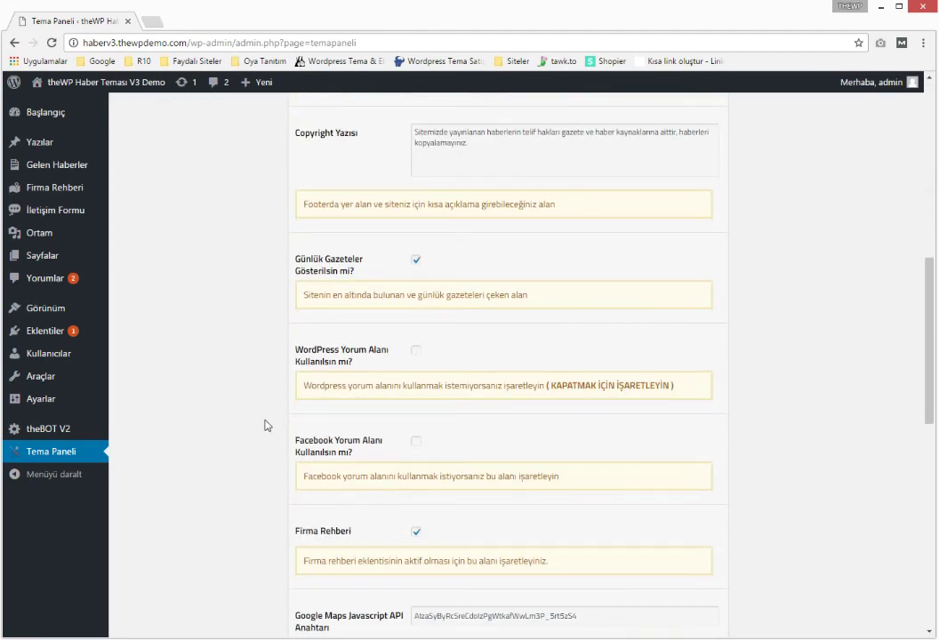
pyautogui.scroll(-4, 266, 423)
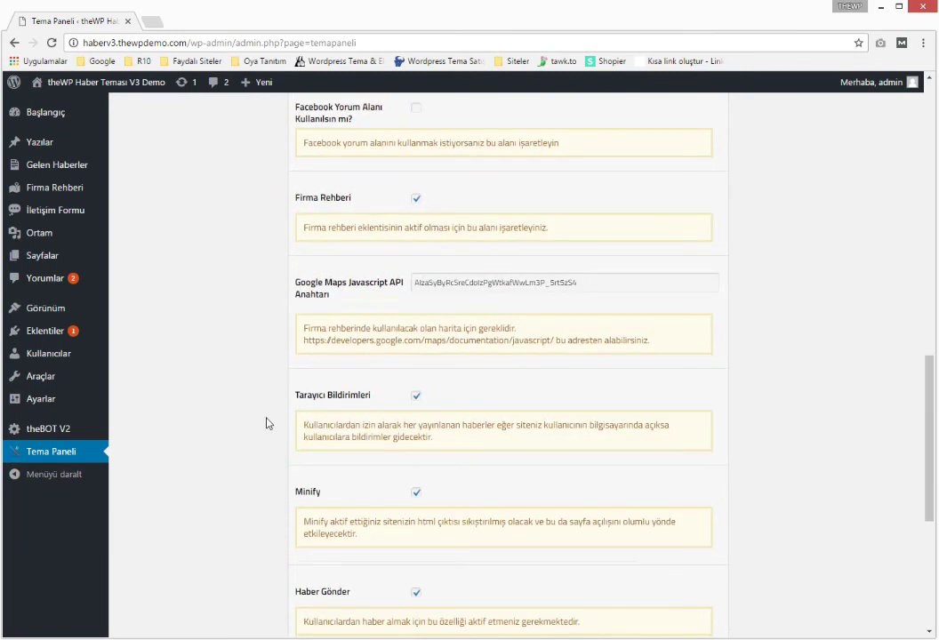
pyautogui.scroll(7, 267, 423)
pyautogui.scroll(3, 267, 424)
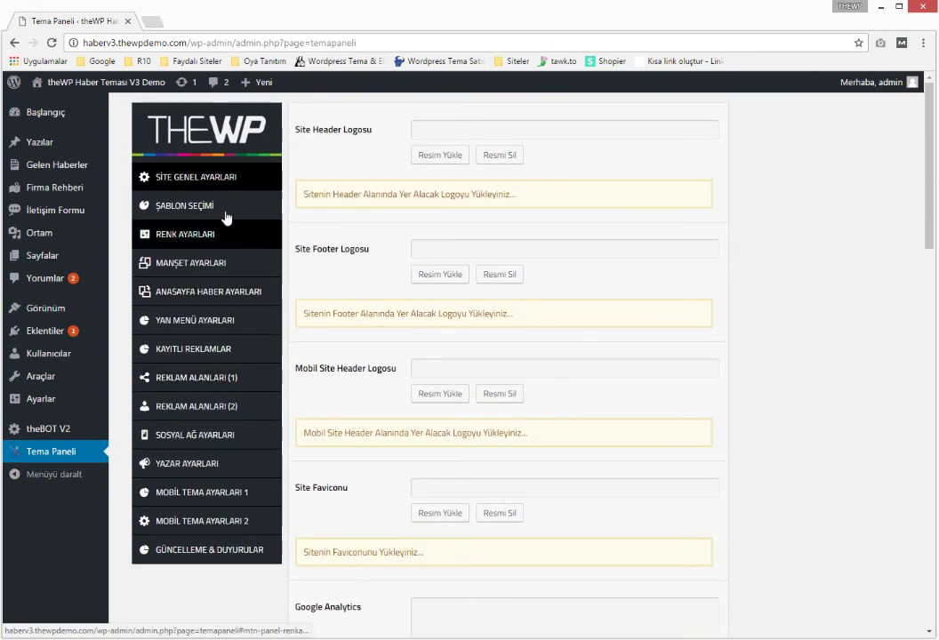
# - Go through the theme panel's template selection, headline, homepage news, side menu and saved ads sections
pyautogui.click(226, 216)
pyautogui.click(231, 263)
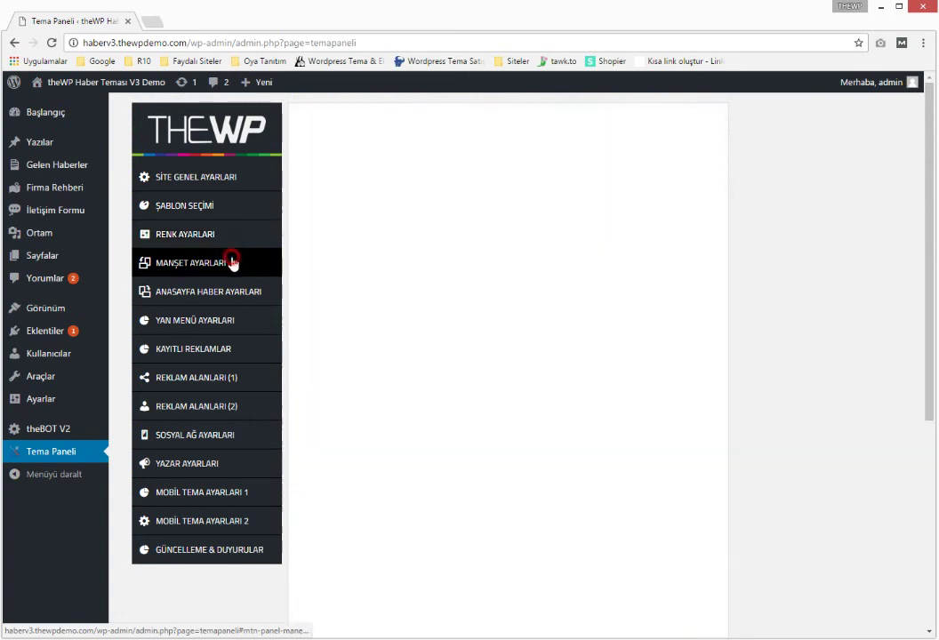
pyautogui.click(229, 293)
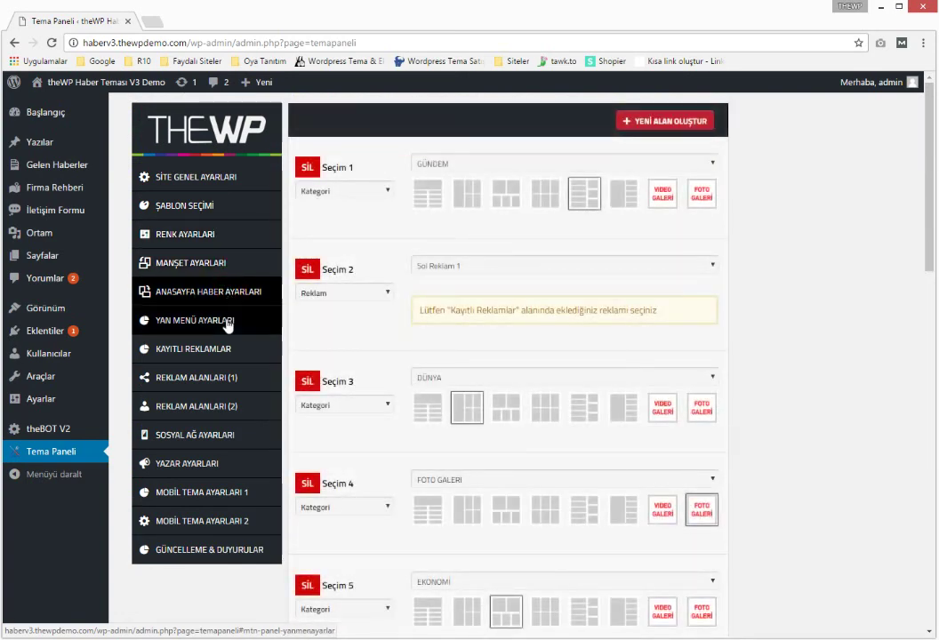
pyautogui.click(228, 321)
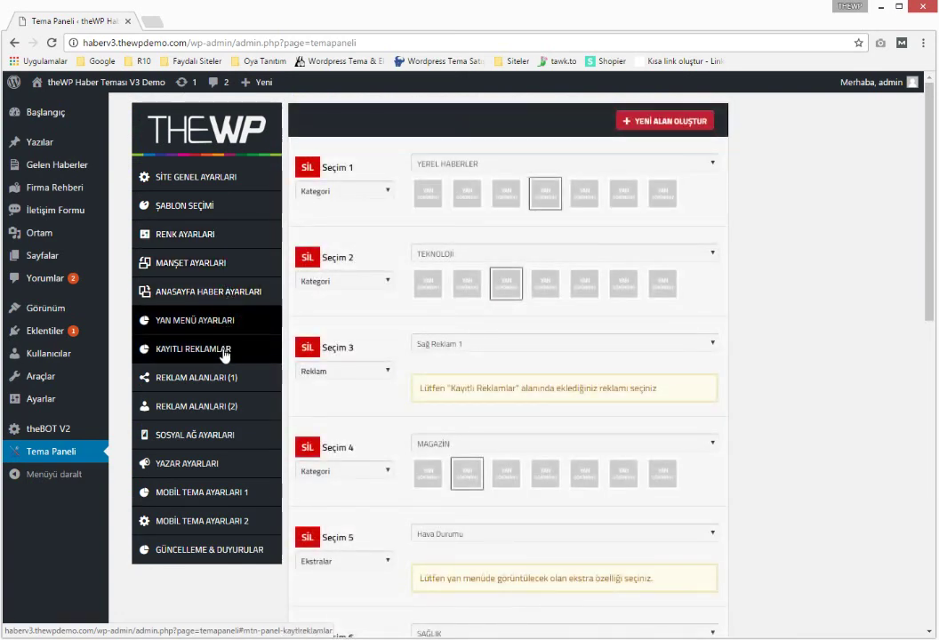
pyautogui.click(224, 352)
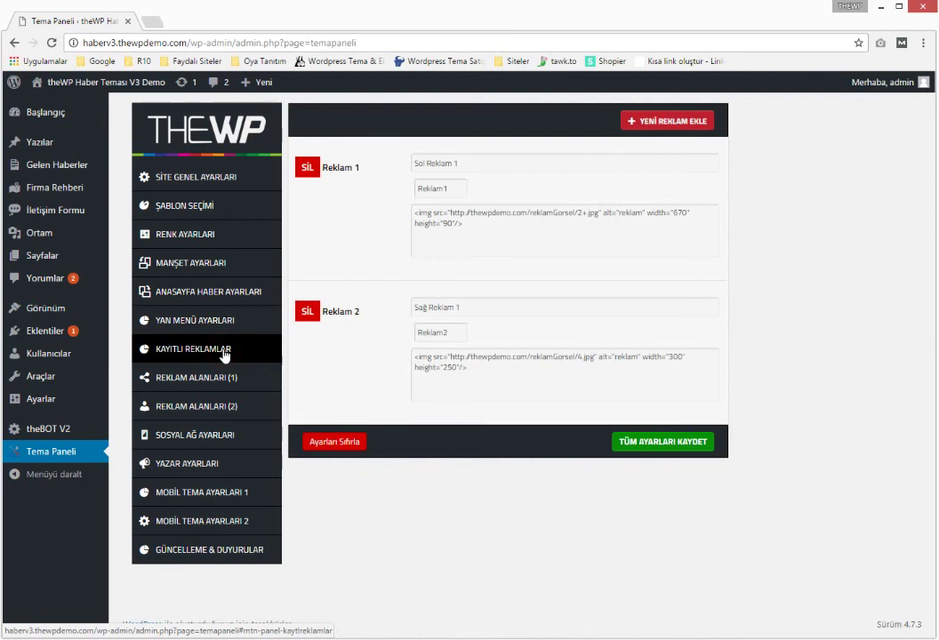